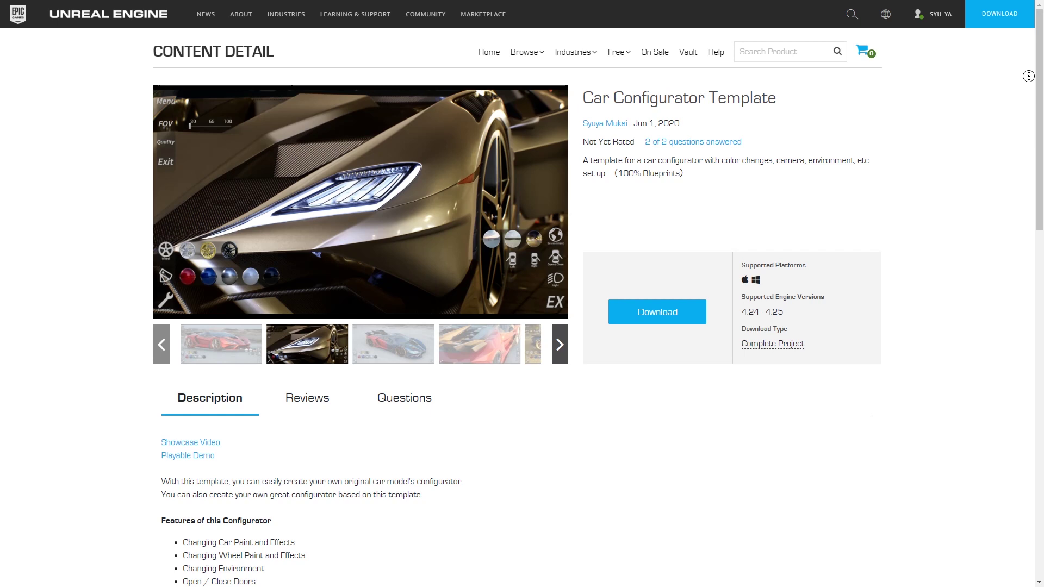
{"action": "scroll", "coordinate": [1028, 76], "scroll_direction": "down", "scroll_amount": 2}
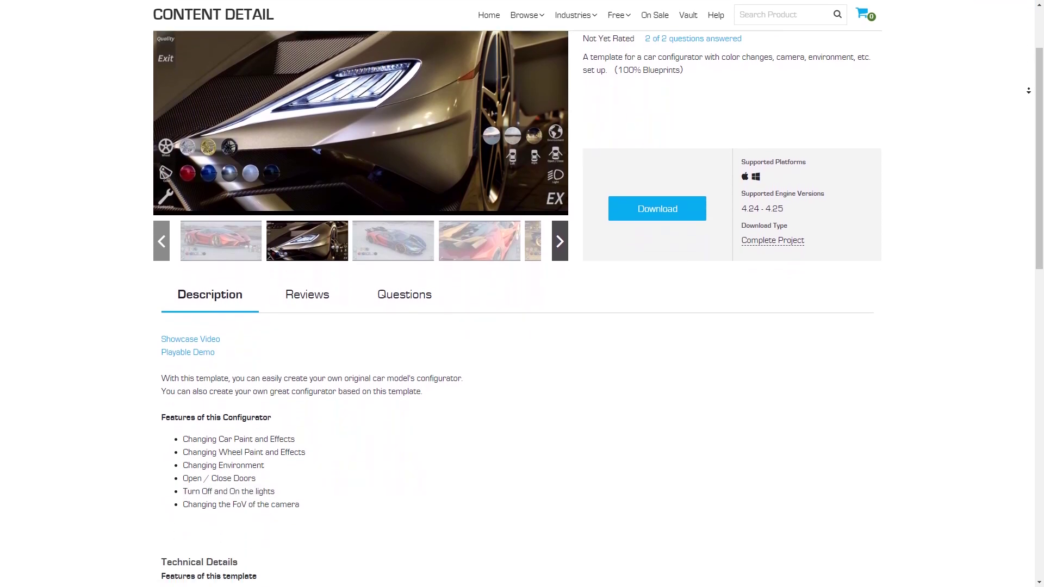
{"action": "scroll", "coordinate": [1028, 90], "scroll_direction": "down", "scroll_amount": 2}
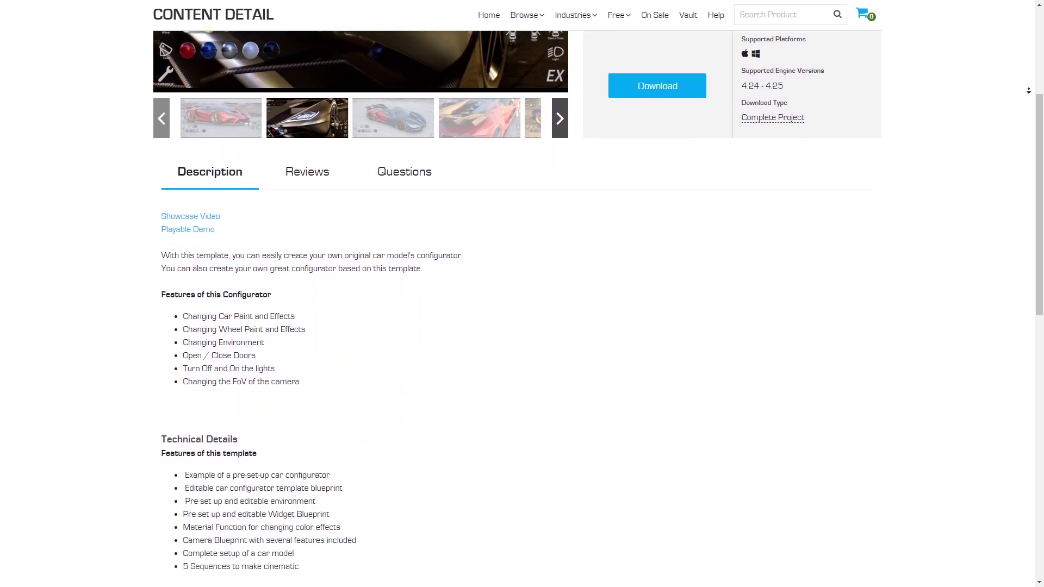
{"action": "scroll", "coordinate": [1028, 90], "scroll_direction": "down", "scroll_amount": 1}
{"action": "scroll", "coordinate": [1028, 90], "scroll_direction": "down", "scroll_amount": 1}
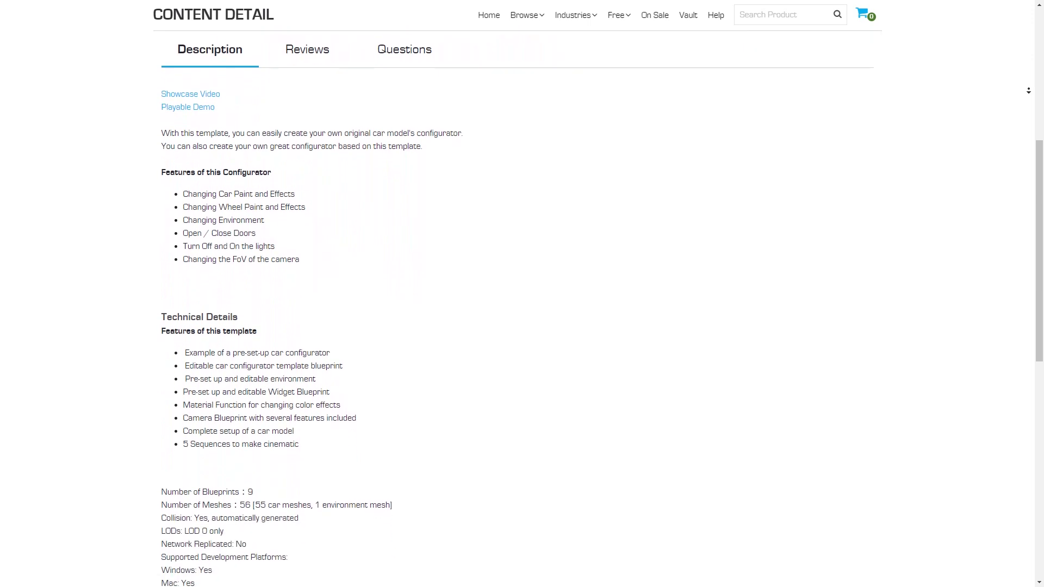
{"action": "scroll", "coordinate": [1028, 90], "scroll_direction": "down", "scroll_amount": 1}
{"action": "scroll", "coordinate": [1028, 90], "scroll_direction": "down", "scroll_amount": 1}
{"action": "scroll", "coordinate": [1027, 87], "scroll_direction": "down", "scroll_amount": 1}
{"action": "scroll", "coordinate": [1026, 84], "scroll_direction": "down", "scroll_amount": 1}
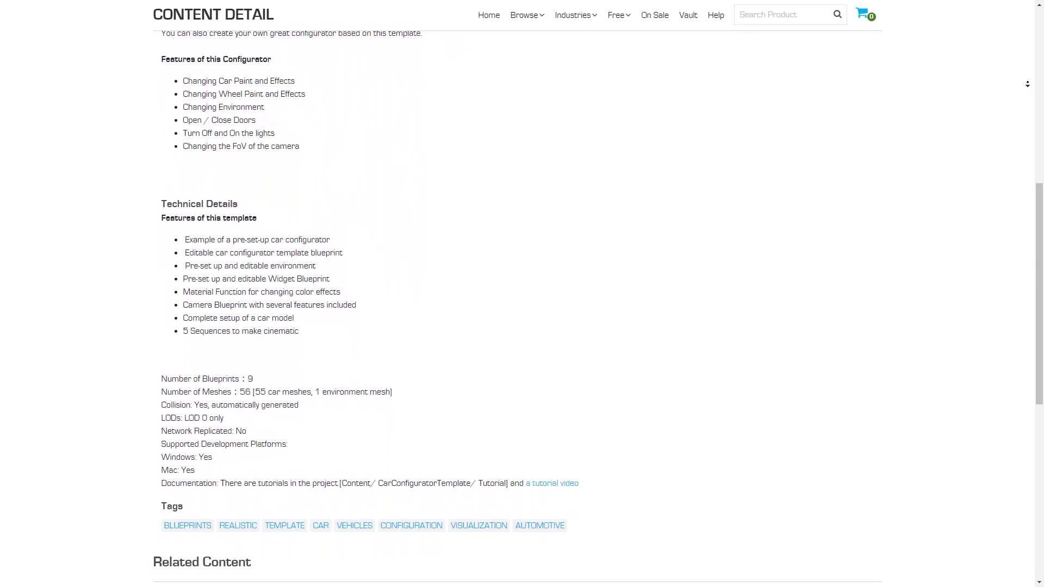
{"action": "scroll", "coordinate": [1026, 83], "scroll_direction": "down", "scroll_amount": 1}
{"action": "scroll", "coordinate": [1023, 53], "scroll_direction": "up", "scroll_amount": 2}
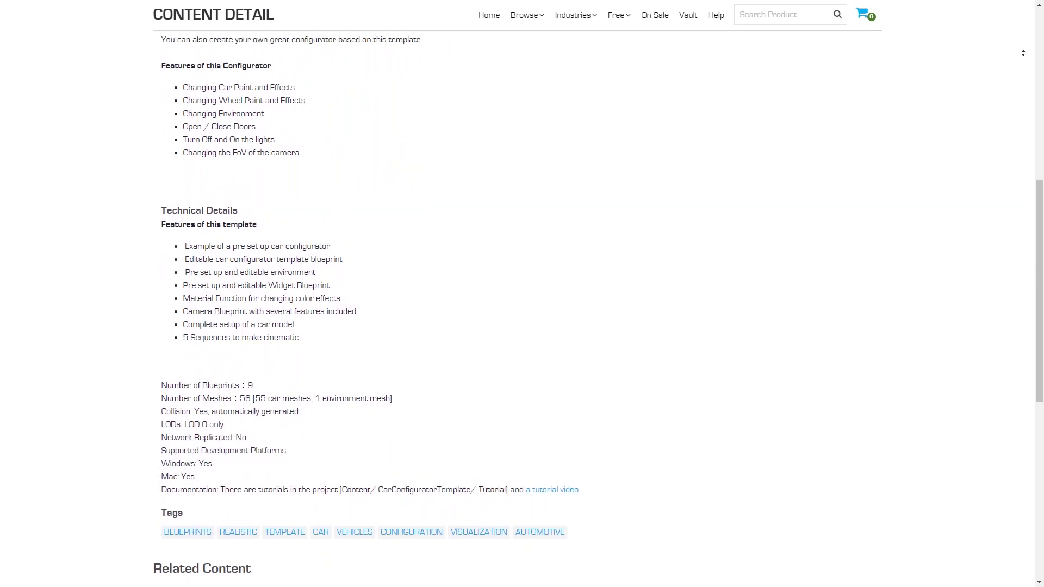
{"action": "scroll", "coordinate": [1023, 52], "scroll_direction": "up", "scroll_amount": 1}
{"action": "scroll", "coordinate": [1023, 51], "scroll_direction": "up", "scroll_amount": 1}
{"action": "scroll", "coordinate": [1023, 51], "scroll_direction": "up", "scroll_amount": 1}
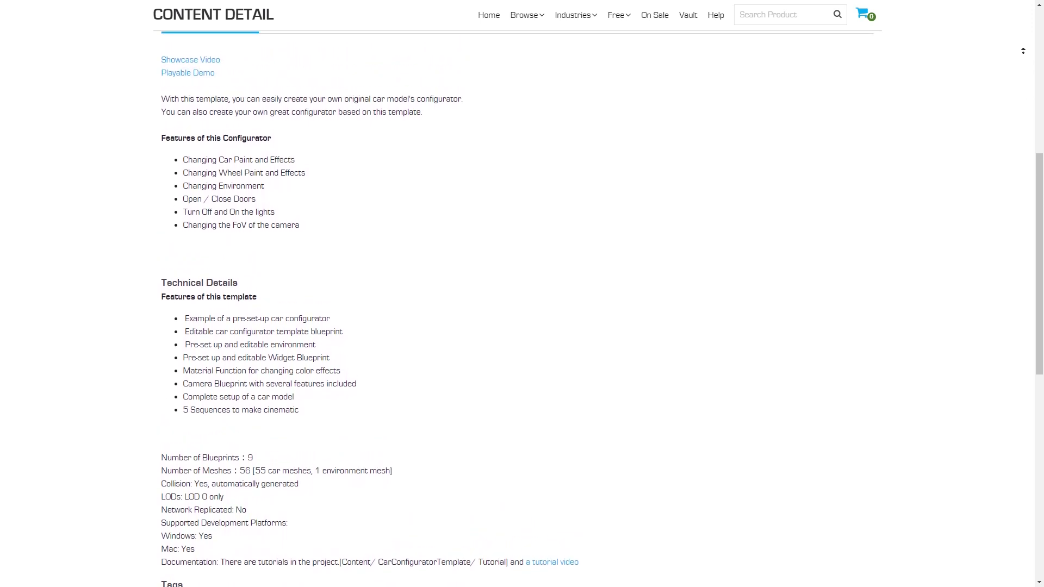
{"action": "scroll", "coordinate": [1023, 51], "scroll_direction": "up", "scroll_amount": 1}
{"action": "scroll", "coordinate": [1023, 51], "scroll_direction": "up", "scroll_amount": 1}
{"action": "scroll", "coordinate": [1023, 51], "scroll_direction": "up", "scroll_amount": 1}
{"action": "scroll", "coordinate": [1022, 51], "scroll_direction": "up", "scroll_amount": 1}
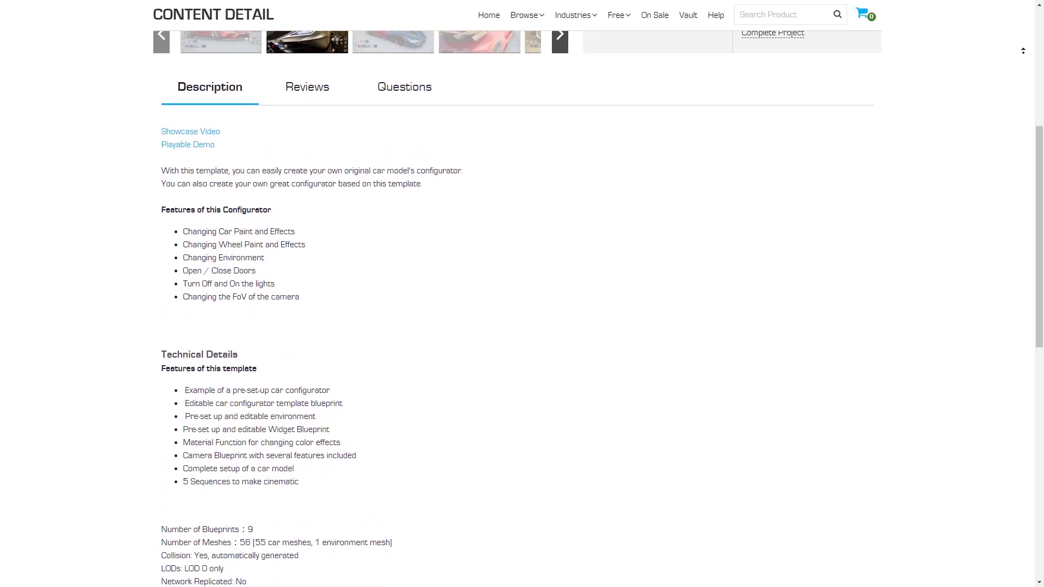
{"action": "scroll", "coordinate": [1023, 51], "scroll_direction": "up", "scroll_amount": 1}
{"action": "scroll", "coordinate": [1023, 52], "scroll_direction": "up", "scroll_amount": 1}
{"action": "scroll", "coordinate": [1022, 51], "scroll_direction": "up", "scroll_amount": 1}
{"action": "scroll", "coordinate": [1023, 51], "scroll_direction": "up", "scroll_amount": 1}
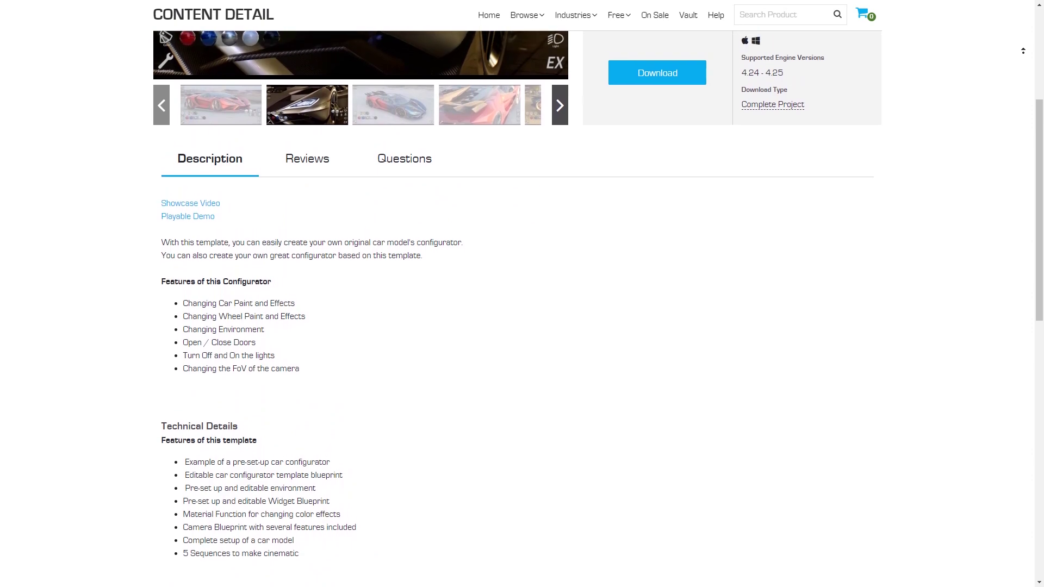
{"action": "scroll", "coordinate": [1023, 51], "scroll_direction": "up", "scroll_amount": 1}
{"action": "scroll", "coordinate": [1023, 51], "scroll_direction": "up", "scroll_amount": 1}
{"action": "scroll", "coordinate": [1023, 51], "scroll_direction": "up", "scroll_amount": 1}
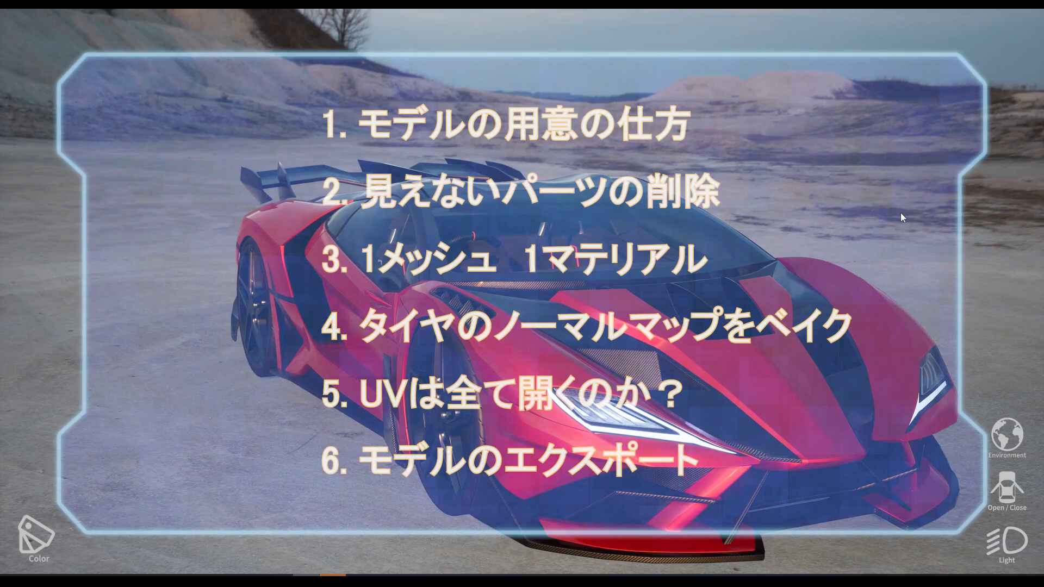
- Orbit the red sports car in the Unreal configurator to a high side view
{"action": "mouse_move", "coordinate": [822, 246]}
{"action": "left_mouse_down"}
{"action": "mouse_move", "coordinate": [483, 380]}
{"action": "mouse_move", "coordinate": [385, 286]}
{"action": "mouse_move", "coordinate": [711, 260]}
{"action": "mouse_move", "coordinate": [473, 341]}
{"action": "left_mouse_up"}
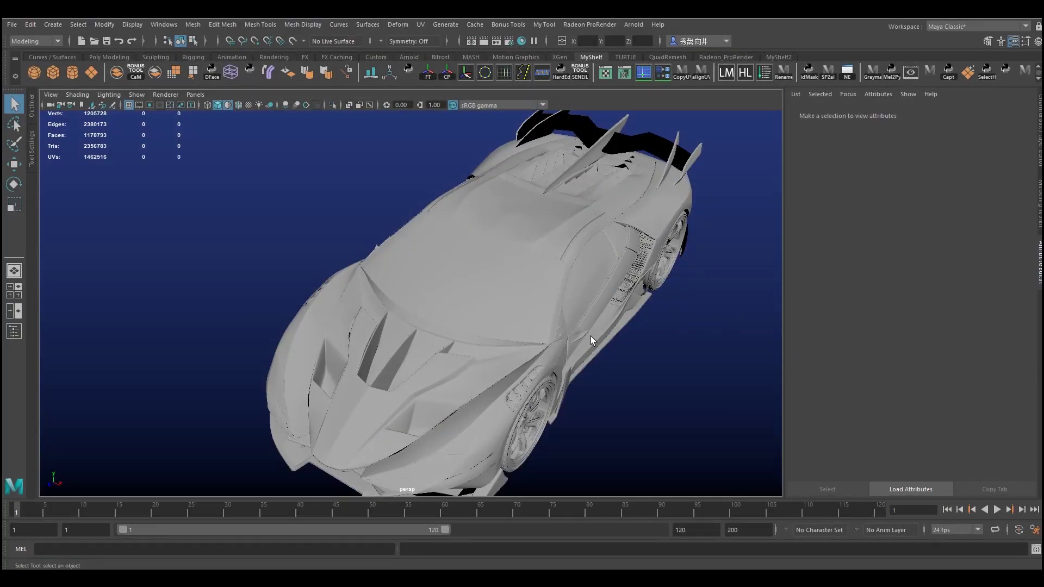
- Zoom into the car's front suspension and select the coil spring, inspecting it from several angles
{"action": "middle_click_drag", "start_coordinate": [499, 325], "coordinate": [484, 299], "text": "alt"}
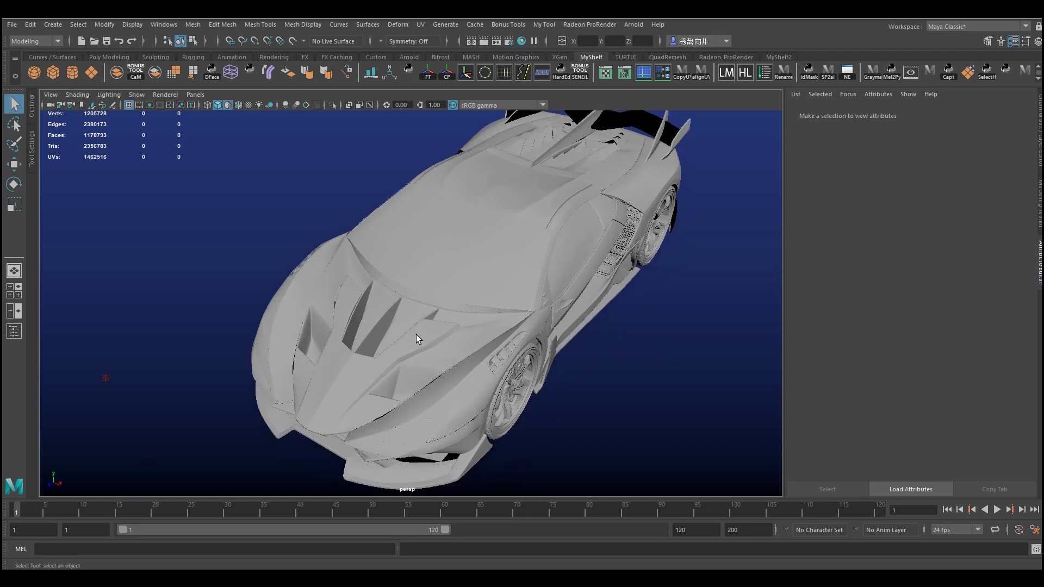
{"action": "left_click_drag", "start_coordinate": [391, 343], "coordinate": [337, 309], "text": "alt"}
{"action": "left_click", "coordinate": [333, 306]}
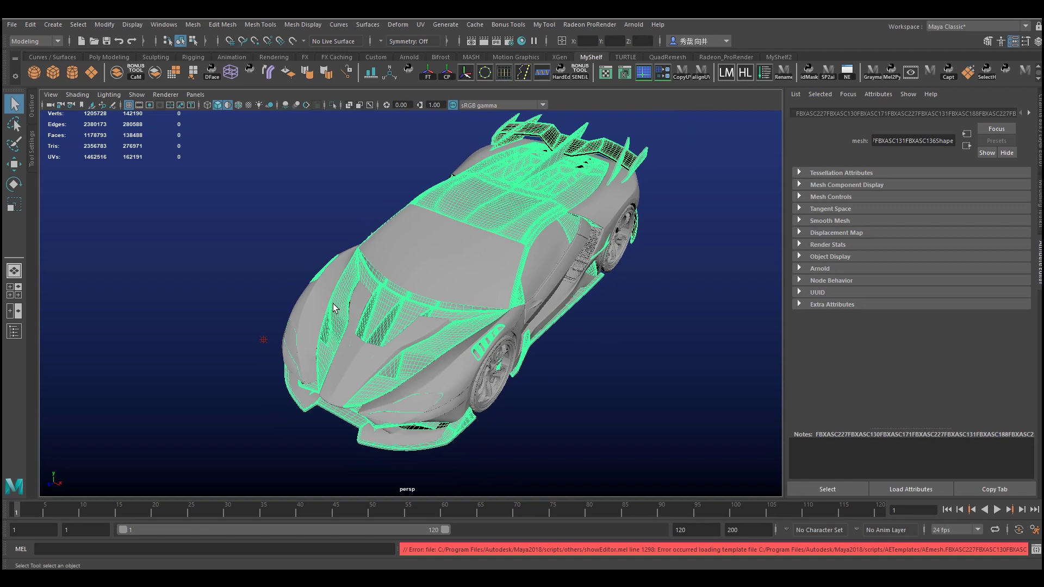
{"action": "right_click_drag", "start_coordinate": [333, 306], "coordinate": [359, 342], "text": "alt"}
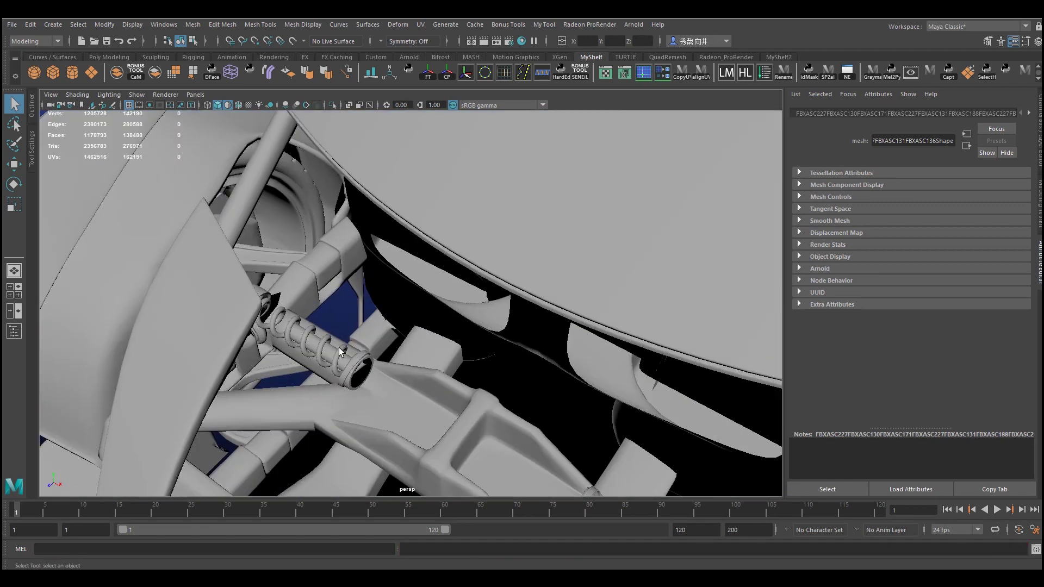
{"action": "left_click", "coordinate": [362, 362]}
{"action": "left_click_drag", "start_coordinate": [363, 362], "coordinate": [562, 333], "text": "alt"}
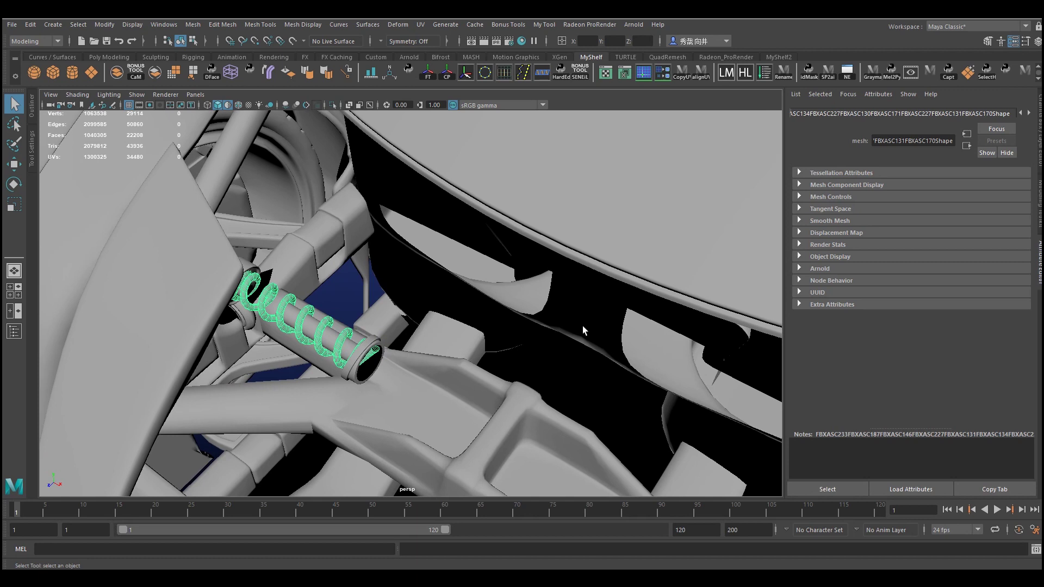
{"action": "mouse_move", "coordinate": [582, 325]}
{"action": "right_mouse_down", "text": "alt"}
{"action": "mouse_move", "coordinate": [448, 345]}
{"action": "mouse_move", "coordinate": [399, 334]}
{"action": "right_mouse_up", "text": "alt"}
{"action": "left_click_drag", "start_coordinate": [400, 334], "coordinate": [396, 338], "text": "alt"}
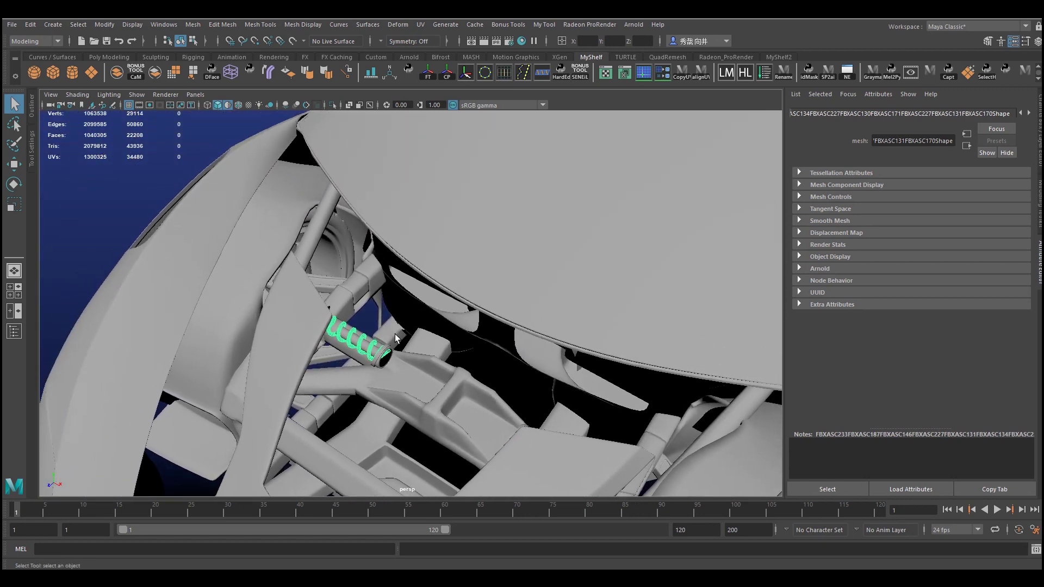
{"action": "right_click_drag", "start_coordinate": [396, 338], "coordinate": [437, 338], "text": "alt"}
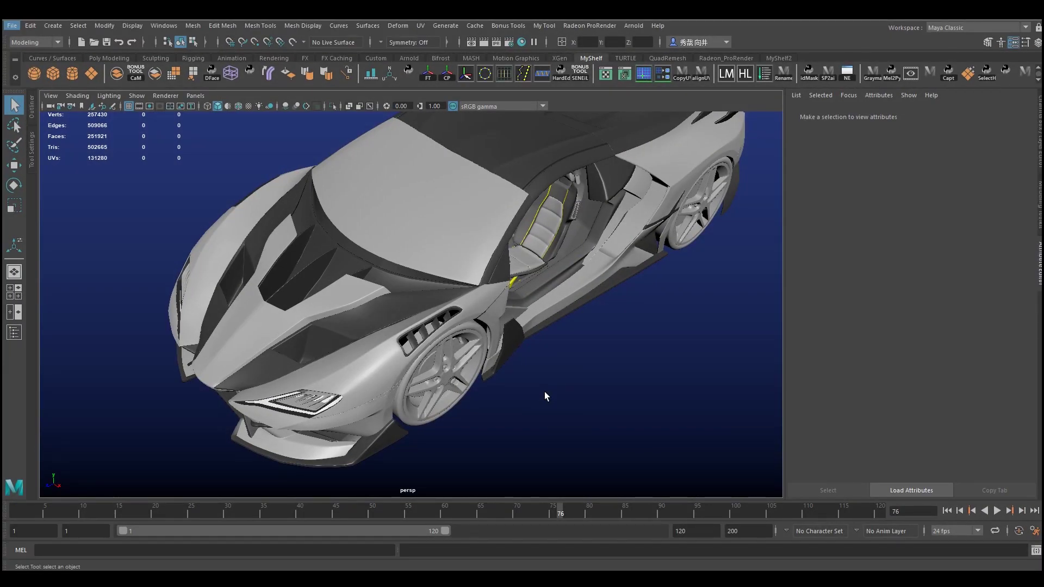
- Try selecting the seat and carbon body panels, then orbit toward the front wheel and side vent
{"action": "left_click_drag", "start_coordinate": [566, 368], "coordinate": [555, 422], "text": "alt"}
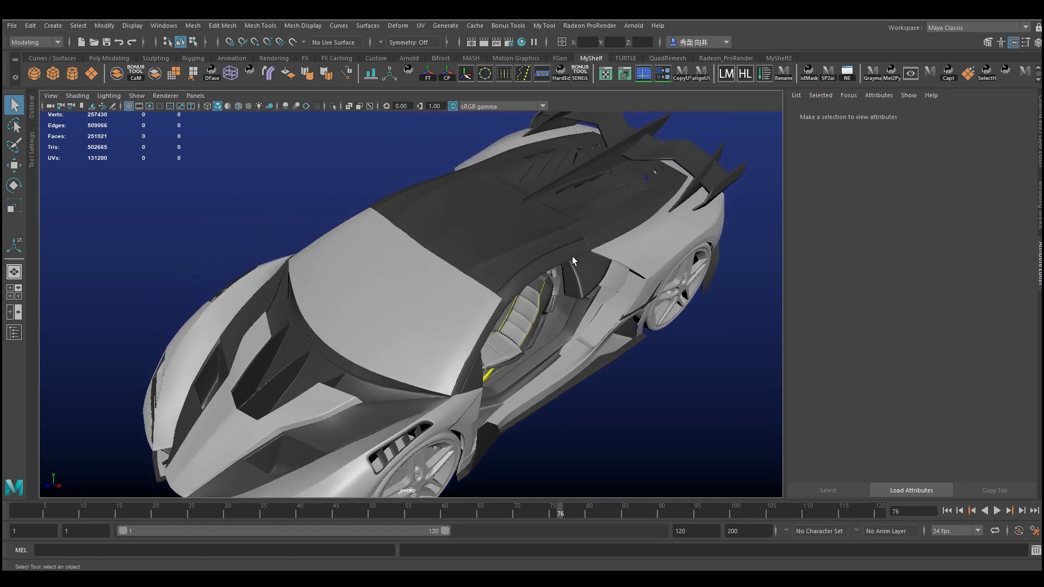
{"action": "left_click", "coordinate": [573, 264]}
{"action": "left_click", "coordinate": [553, 222]}
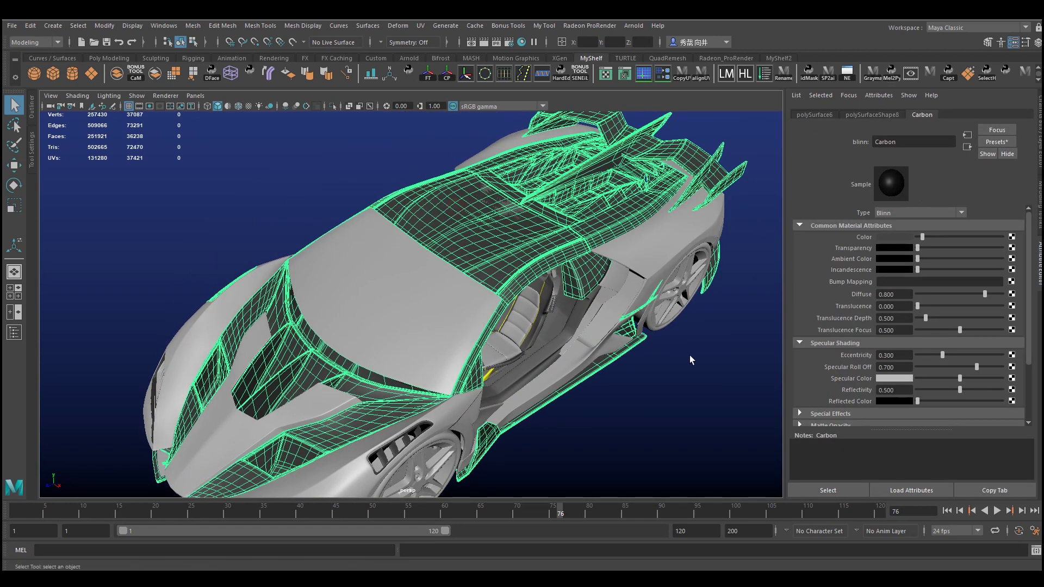
{"action": "left_click", "coordinate": [686, 370]}
{"action": "left_click_drag", "start_coordinate": [652, 390], "coordinate": [619, 375], "text": "alt"}
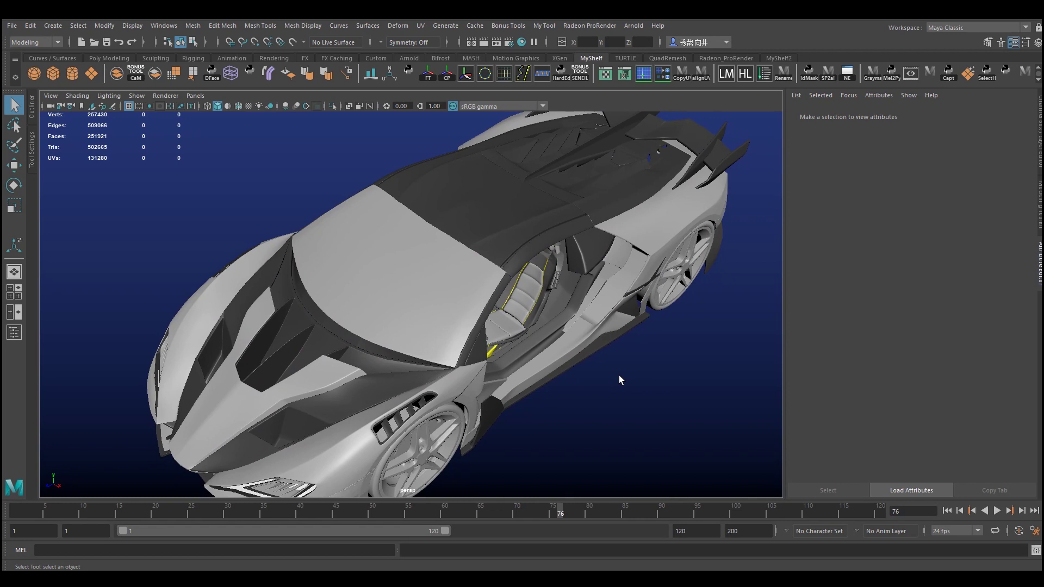
{"action": "left_click_drag", "start_coordinate": [566, 413], "coordinate": [583, 382], "text": "alt"}
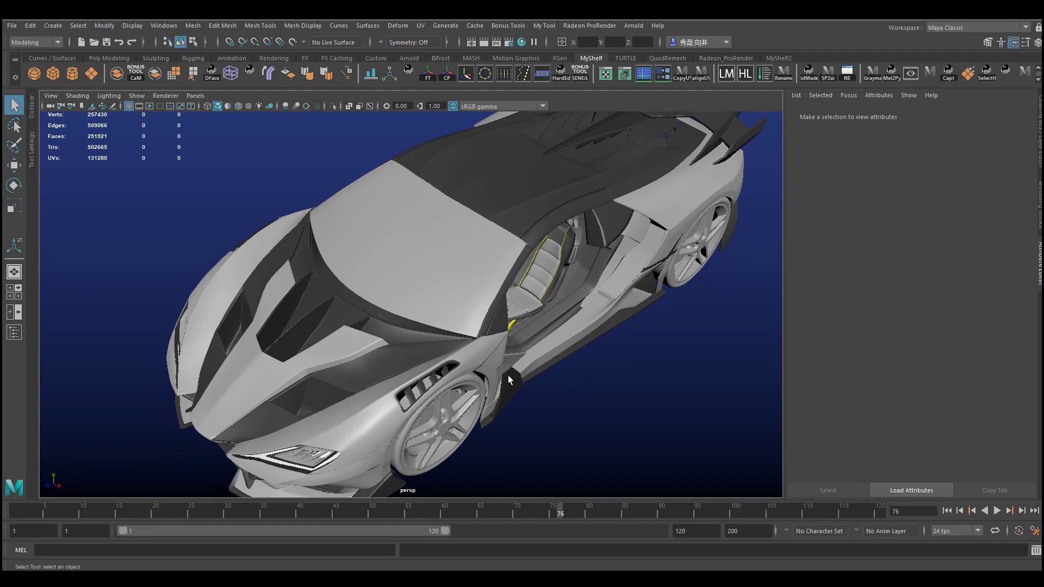
{"action": "left_click_drag", "start_coordinate": [509, 379], "coordinate": [489, 364], "text": "alt"}
{"action": "scroll", "coordinate": [475, 349], "scroll_direction": "up", "scroll_amount": 5}
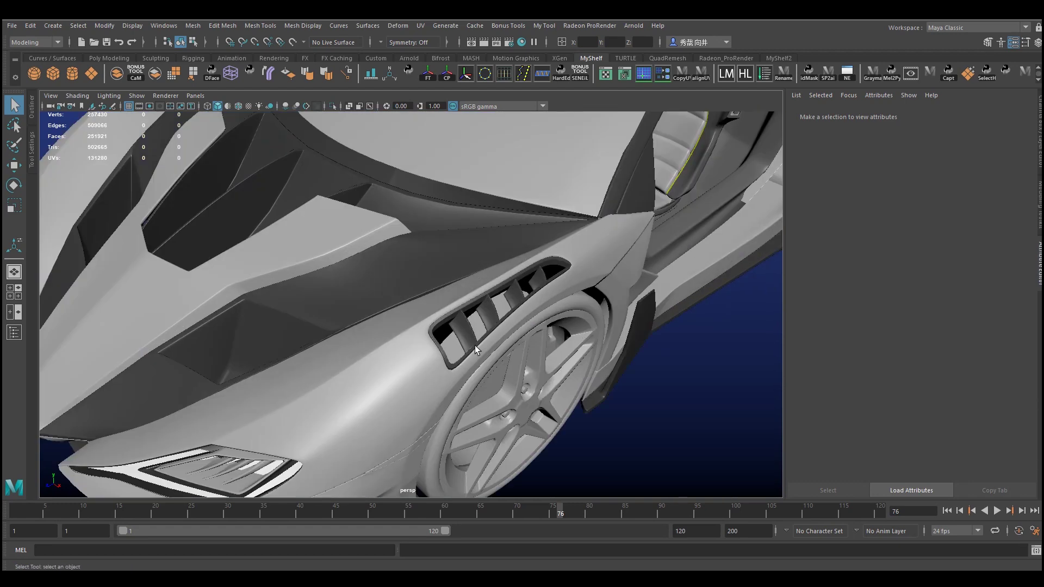
- Select the side air vent plus the carbon panels and combine them into polySurface7
{"action": "left_click", "coordinate": [482, 321]}
{"action": "left_click_drag", "start_coordinate": [484, 326], "coordinate": [563, 392], "text": "alt"}
{"action": "left_click", "coordinate": [403, 301]}
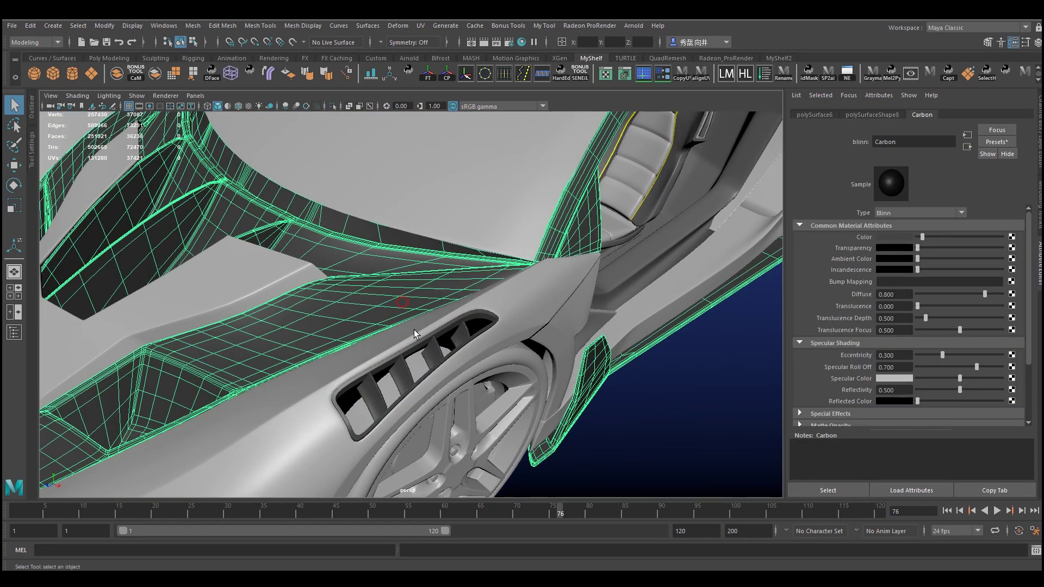
{"action": "mouse_move", "coordinate": [414, 333]}
{"action": "left_mouse_down", "text": "alt"}
{"action": "mouse_move", "coordinate": [456, 346]}
{"action": "mouse_move", "coordinate": [349, 203]}
{"action": "left_mouse_up", "text": "alt"}
{"action": "left_click", "coordinate": [456, 347]}
{"action": "left_click", "coordinate": [418, 298], "text": "shift"}
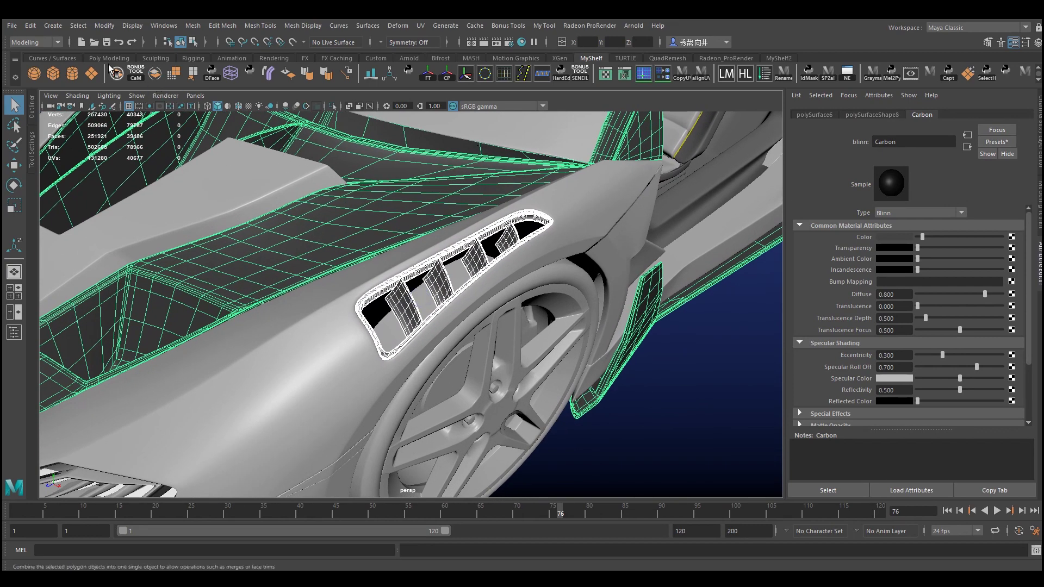
{"action": "left_click", "coordinate": [112, 71]}
- Frame the car in view and clear the polySurface7 selection
{"action": "key", "text": "f"}
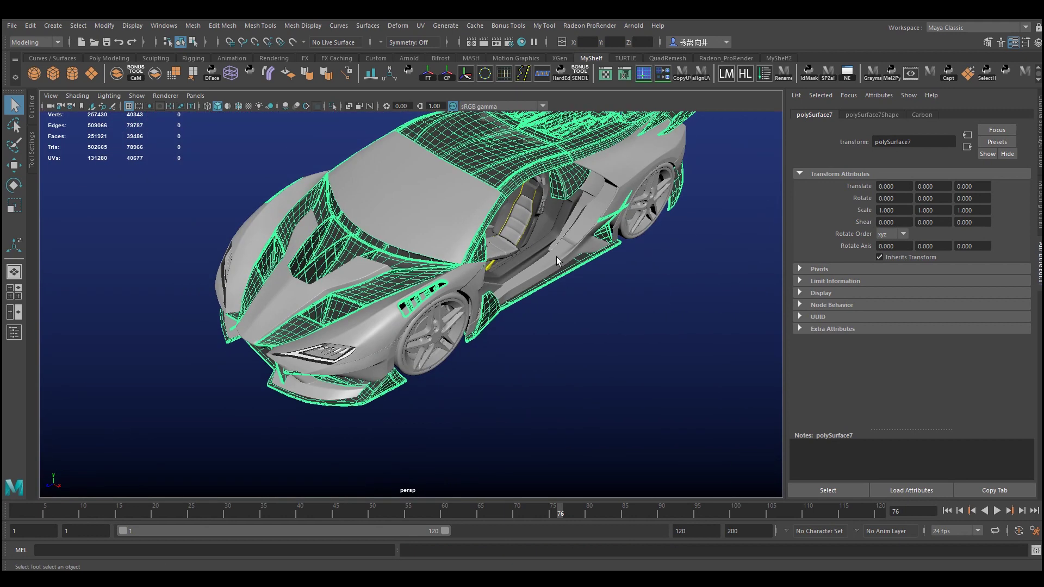
{"action": "scroll", "coordinate": [556, 257], "scroll_direction": "down", "scroll_amount": 2}
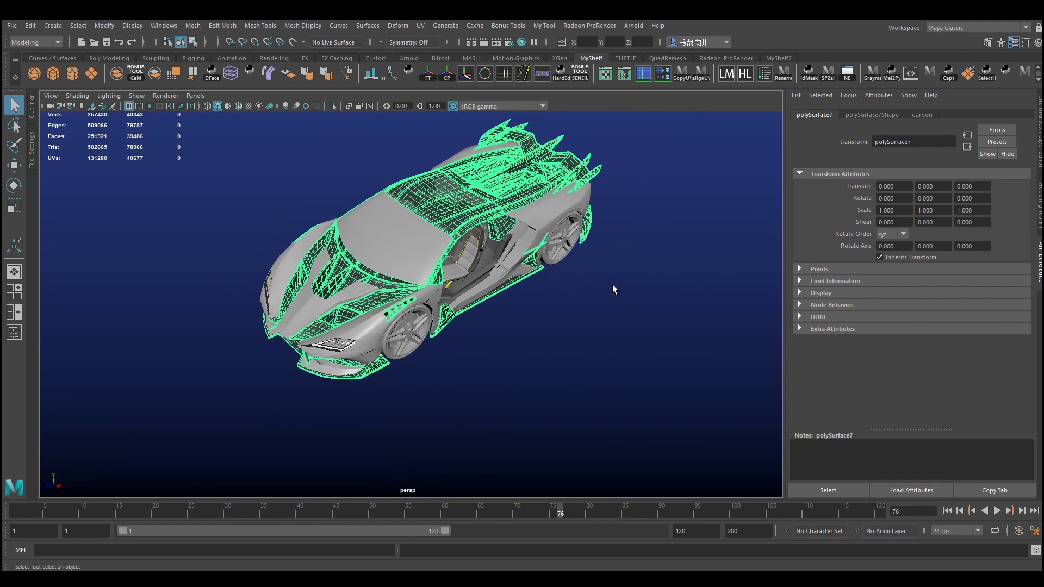
{"action": "left_click", "coordinate": [612, 298]}
{"action": "scroll", "coordinate": [587, 307], "scroll_direction": "up", "scroll_amount": 3}
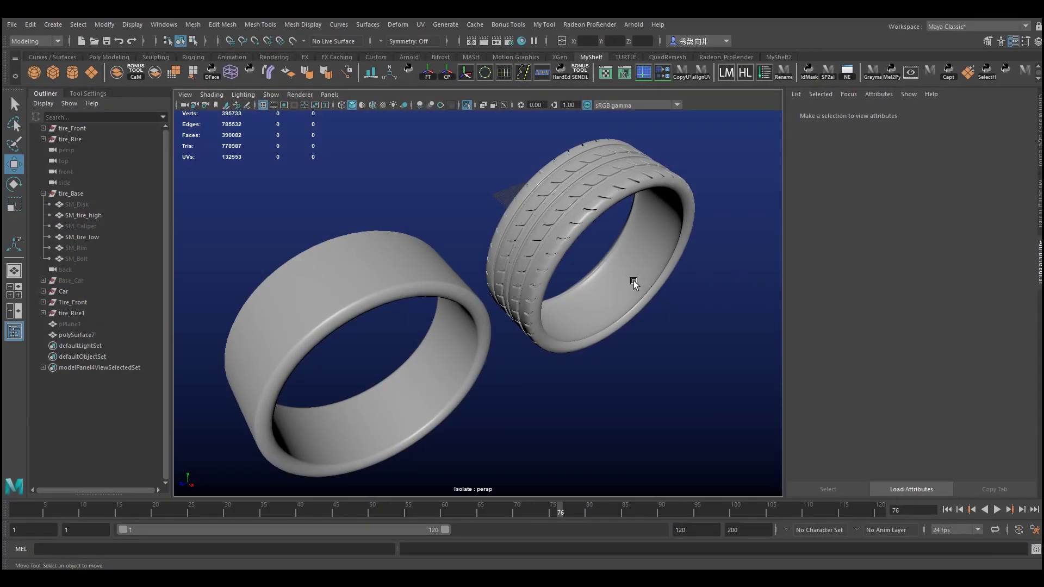
- Select and frame the treaded high-poly tire, orbiting to compare it with the low-poly tire
{"action": "mouse_move", "coordinate": [579, 276]}
{"action": "left_mouse_down", "text": "alt"}
{"action": "mouse_move", "coordinate": [508, 275]}
{"action": "mouse_move", "coordinate": [659, 284]}
{"action": "mouse_move", "coordinate": [610, 310]}
{"action": "mouse_move", "coordinate": [522, 305]}
{"action": "left_mouse_up", "text": "alt"}
{"action": "left_click", "coordinate": [516, 278]}
{"action": "scroll", "coordinate": [533, 325], "scroll_direction": "up", "scroll_amount": 3}
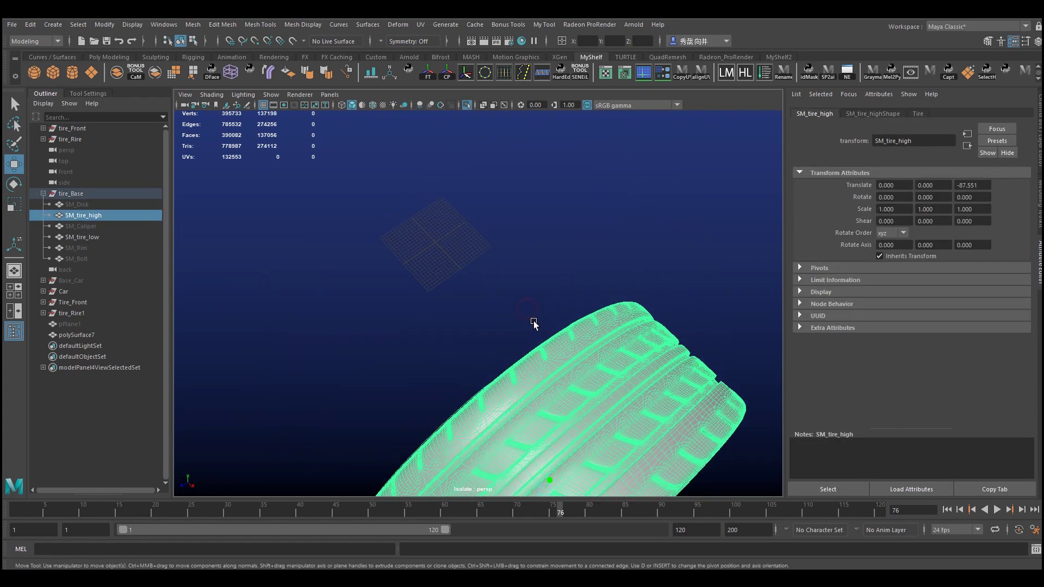
{"action": "key", "text": "f"}
{"action": "left_click_drag", "start_coordinate": [522, 233], "coordinate": [459, 256], "text": "alt"}
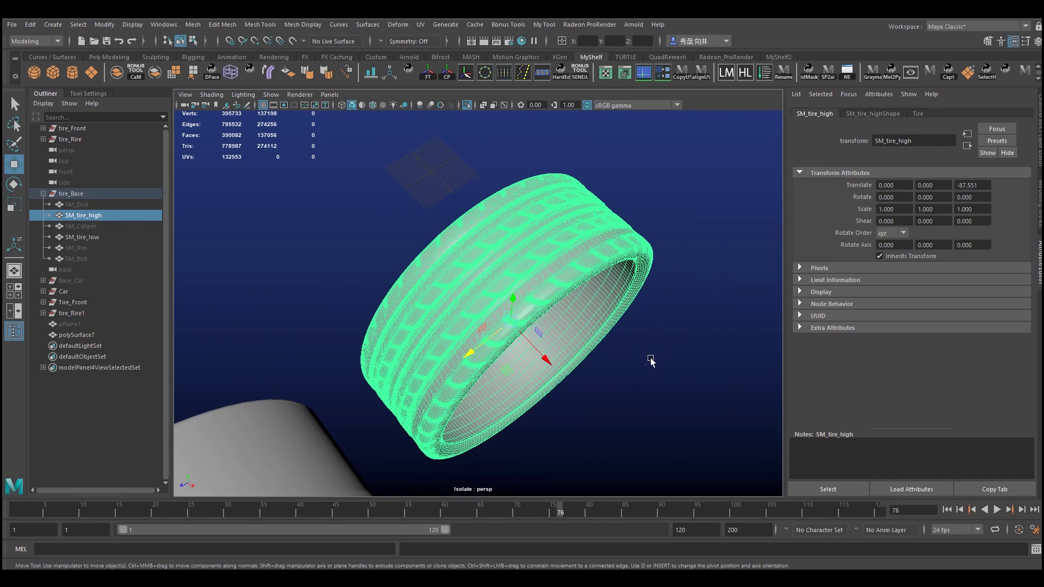
{"action": "left_click_drag", "start_coordinate": [617, 385], "coordinate": [620, 366], "text": "alt"}
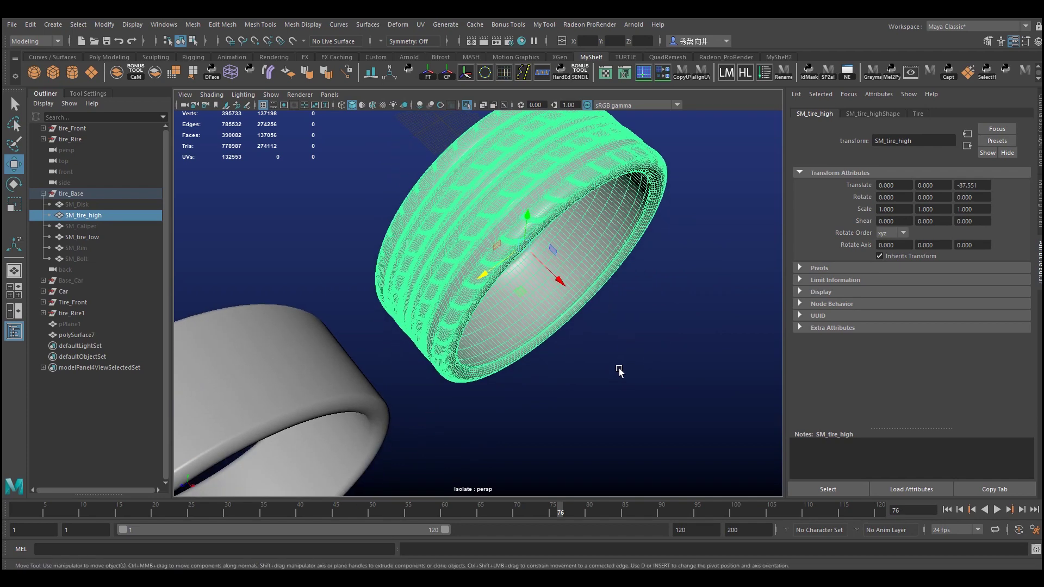
{"action": "mouse_move", "coordinate": [619, 371]}
{"action": "left_mouse_down", "text": "alt"}
{"action": "mouse_move", "coordinate": [373, 368]}
{"action": "mouse_move", "coordinate": [364, 296]}
{"action": "mouse_move", "coordinate": [406, 391]}
{"action": "mouse_move", "coordinate": [420, 386]}
{"action": "mouse_move", "coordinate": [414, 368]}
{"action": "mouse_move", "coordinate": [410, 377]}
{"action": "mouse_move", "coordinate": [477, 344]}
{"action": "mouse_move", "coordinate": [578, 326]}
{"action": "mouse_move", "coordinate": [587, 336]}
{"action": "left_mouse_up", "text": "alt"}
{"action": "left_click", "coordinate": [363, 295]}
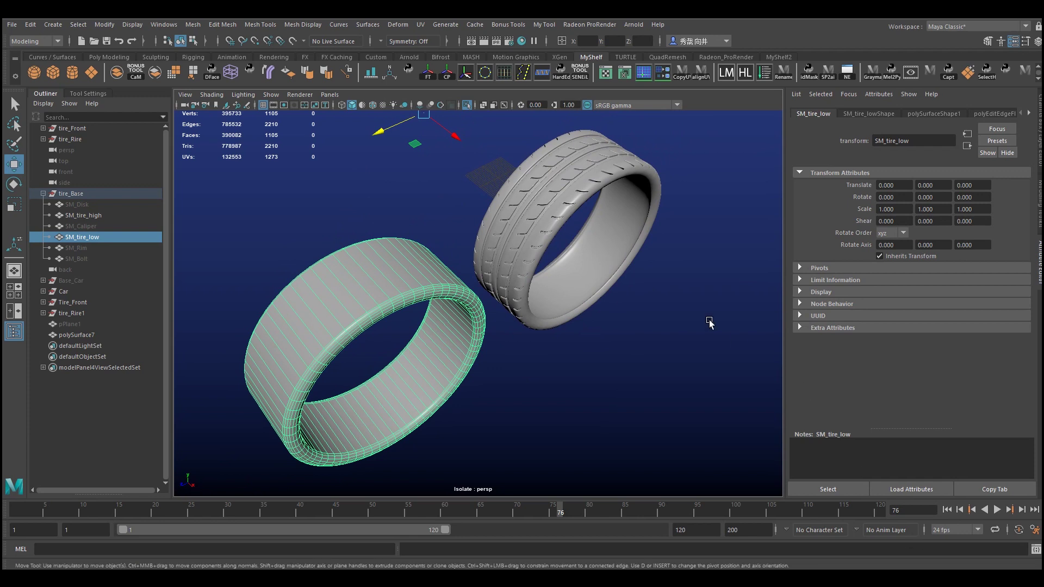
- Set SM_tire_high's Translate Z to 0 so it overlaps, then select SM_tire_low
{"action": "left_click", "coordinate": [539, 187]}
{"action": "mouse_move", "coordinate": [539, 187]}
{"action": "left_mouse_down", "text": "alt"}
{"action": "mouse_move", "coordinate": [575, 282]}
{"action": "mouse_move", "coordinate": [546, 311]}
{"action": "mouse_move", "coordinate": [432, 332]}
{"action": "mouse_move", "coordinate": [401, 318]}
{"action": "mouse_move", "coordinate": [438, 305]}
{"action": "mouse_move", "coordinate": [564, 354]}
{"action": "left_mouse_up", "text": "alt"}
{"action": "left_click", "coordinate": [564, 354]}
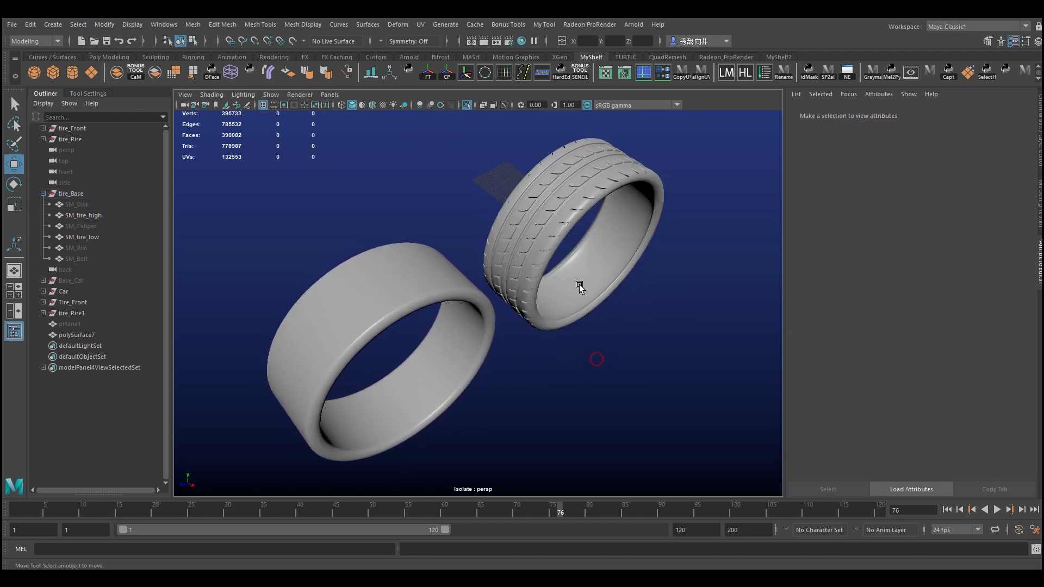
{"action": "left_click", "coordinate": [580, 289]}
{"action": "double_click", "coordinate": [965, 185]}
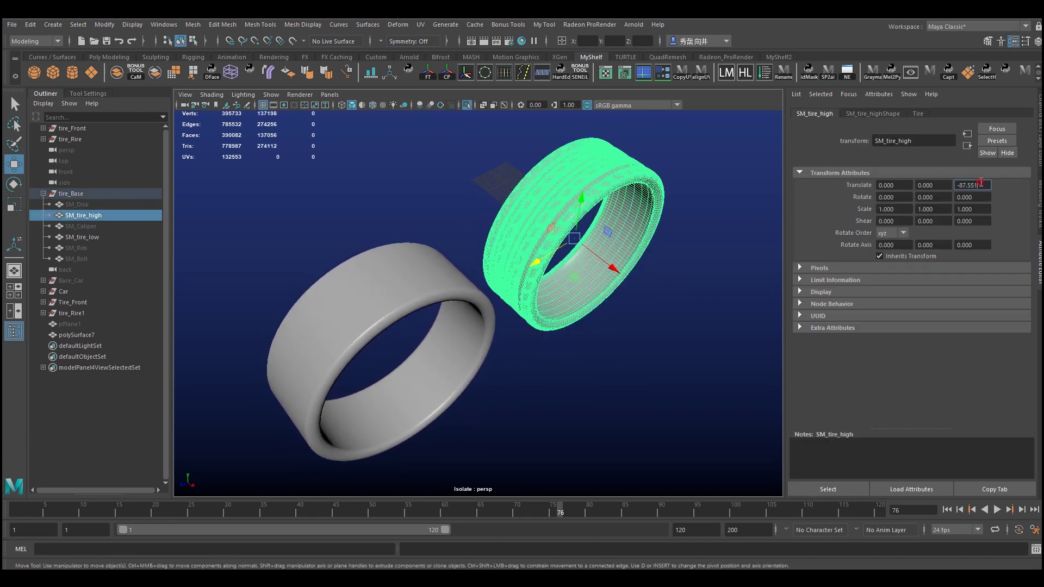
{"action": "type", "text": "0"}
{"action": "key", "text": "Return"}
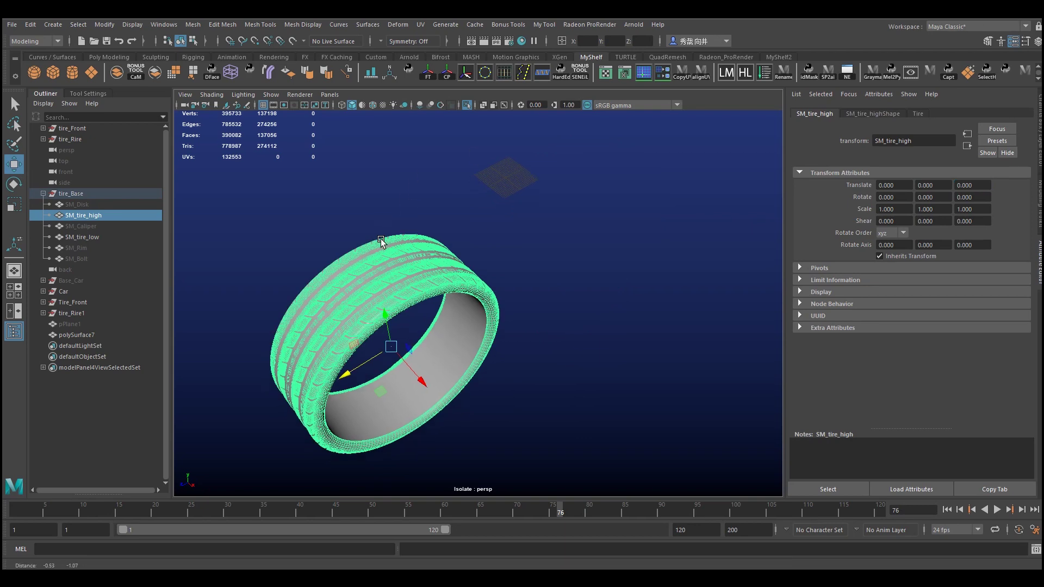
{"action": "left_click", "coordinate": [354, 235]}
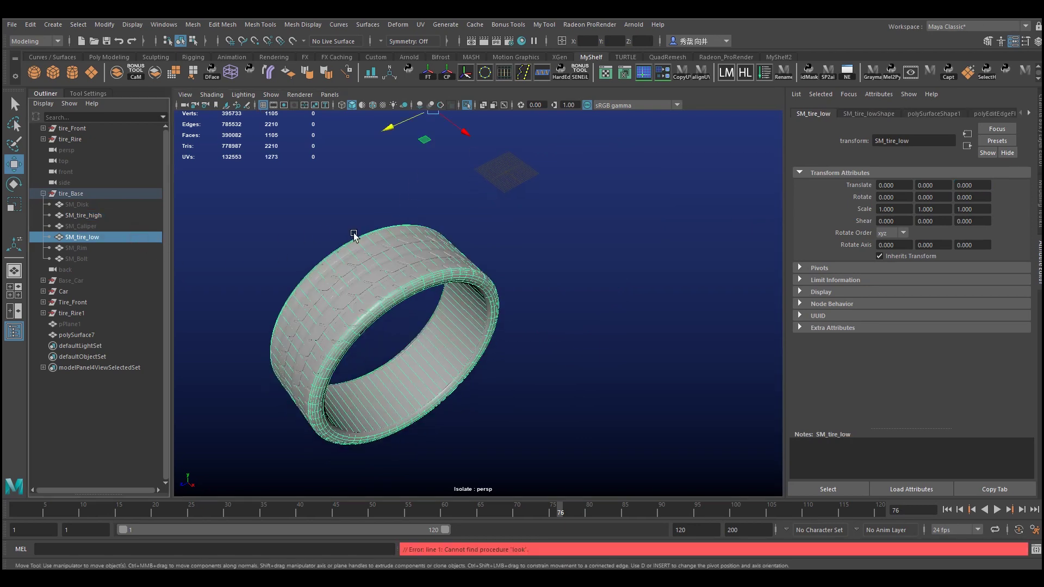
- Export the selected low-poly tire as tire_low.fbx into the Workspace Root bake folder
{"action": "key", "text": "ctrl+alt+e"}
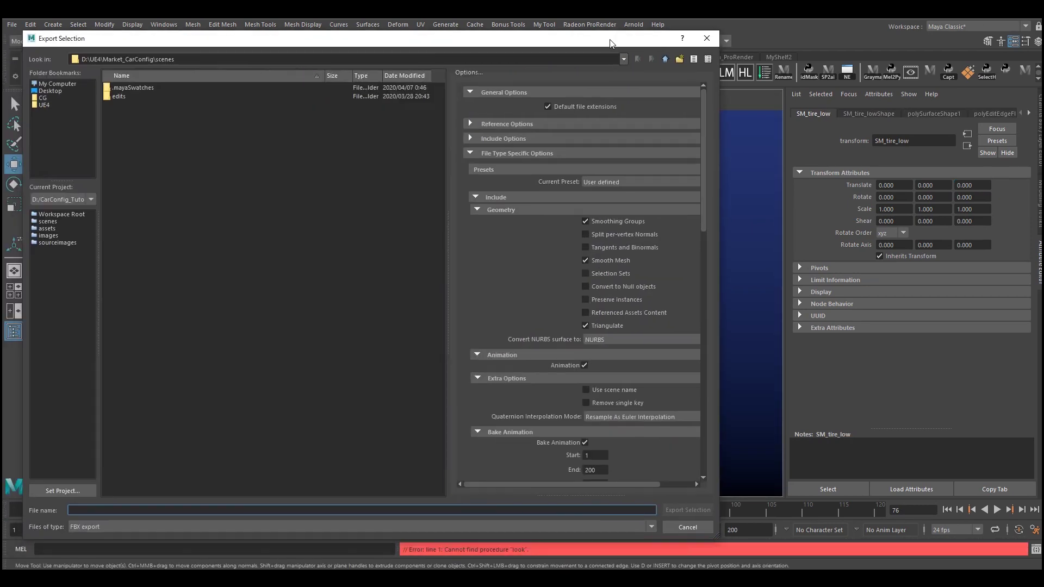
{"action": "left_click", "coordinate": [165, 205]}
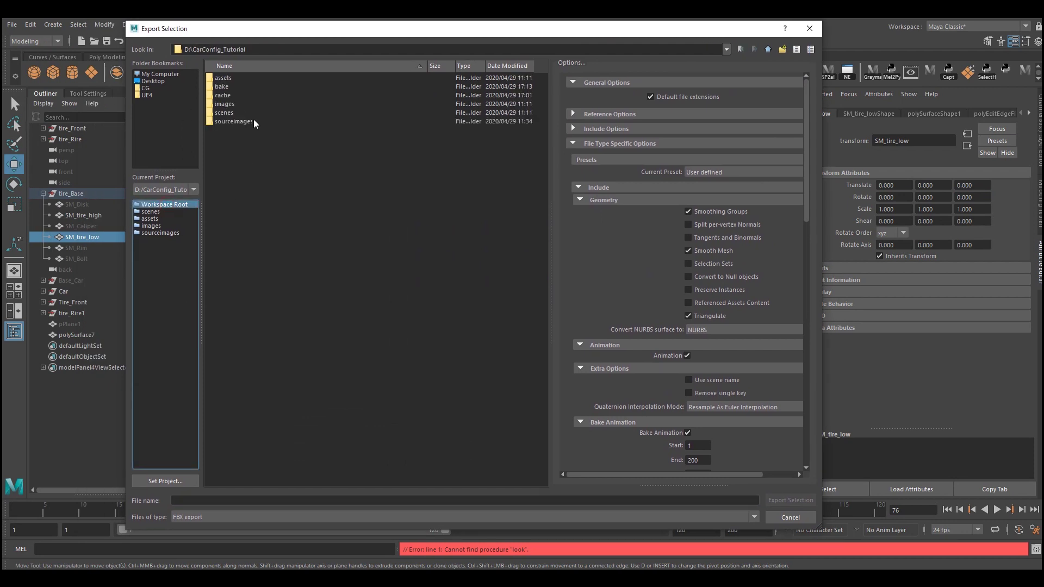
{"action": "double_click", "coordinate": [225, 87]}
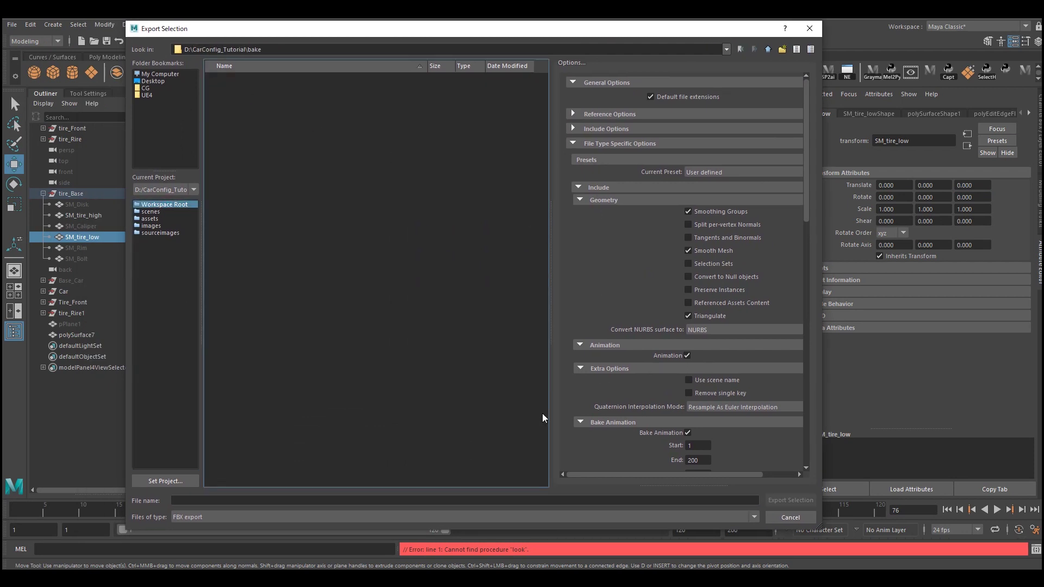
{"action": "left_click", "coordinate": [277, 500]}
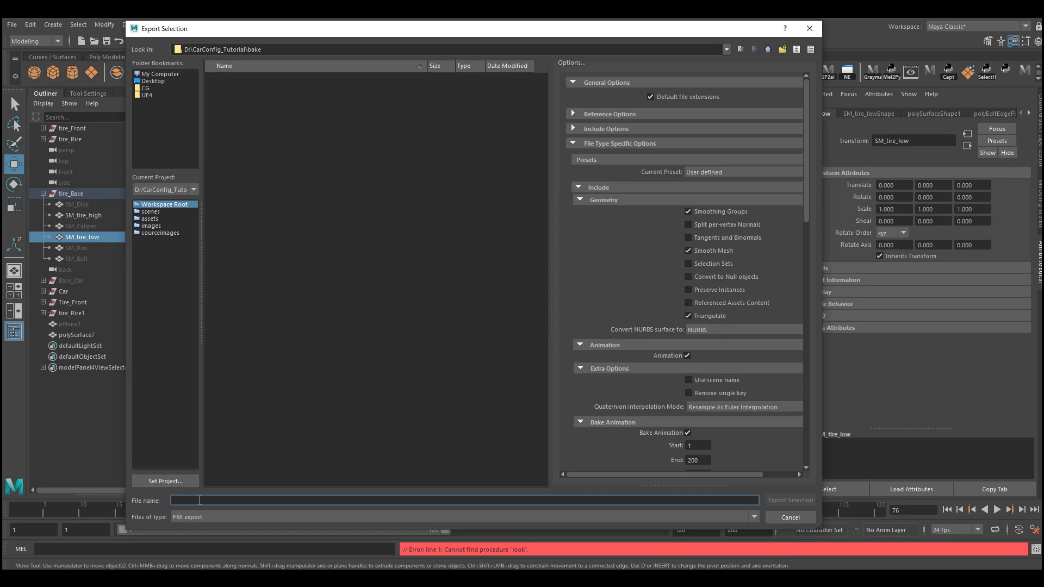
{"action": "type", "text": "tire_low"}
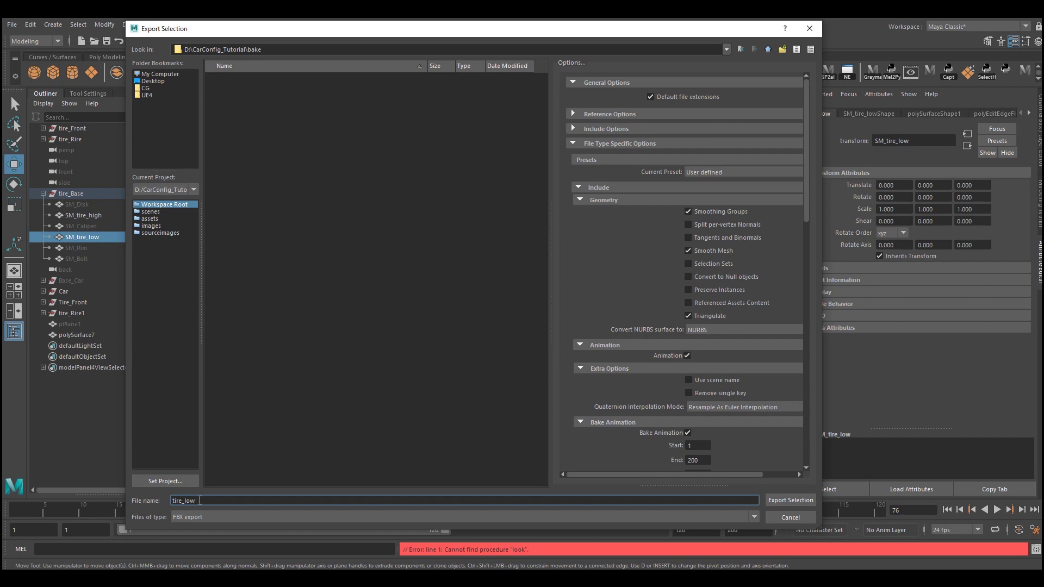
{"action": "key", "text": "Return"}
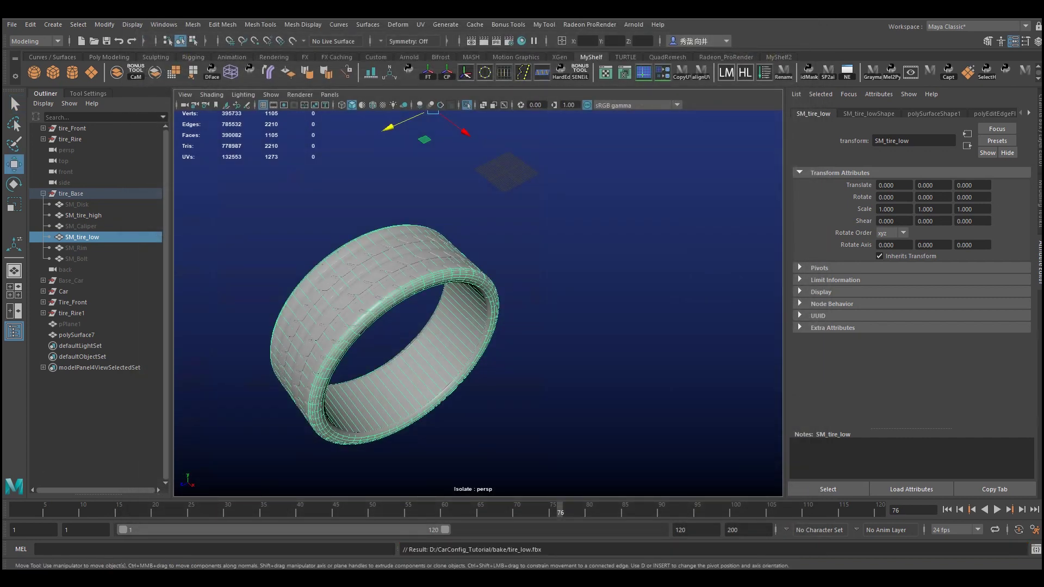
- Export SM_tire_high as tire_high.fbx into the same bake folder, then clear the selection
{"action": "left_click", "coordinate": [129, 215]}
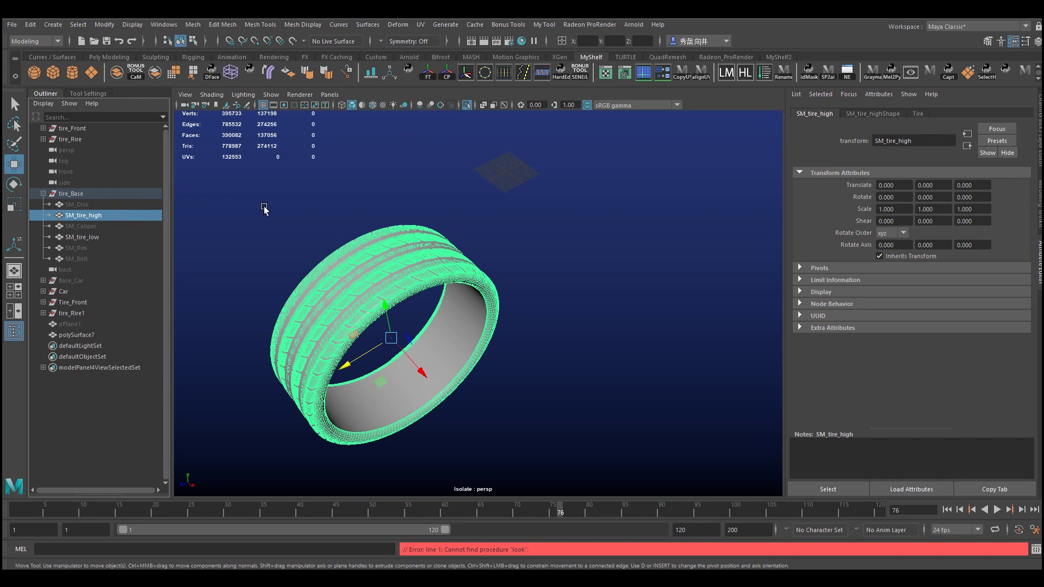
{"action": "key", "text": "ctrl+alt+e"}
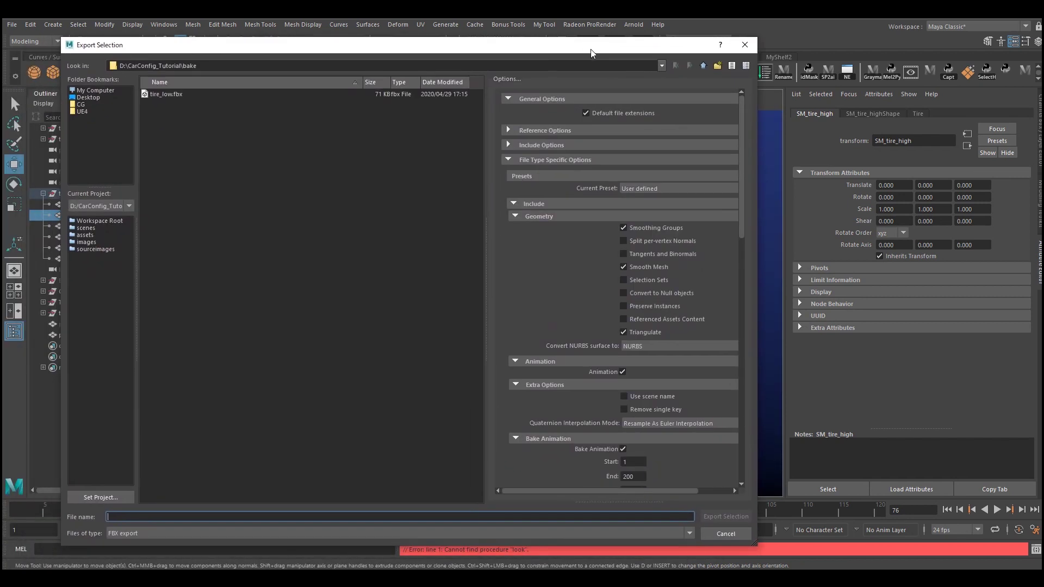
{"action": "left_click", "coordinate": [168, 94]}
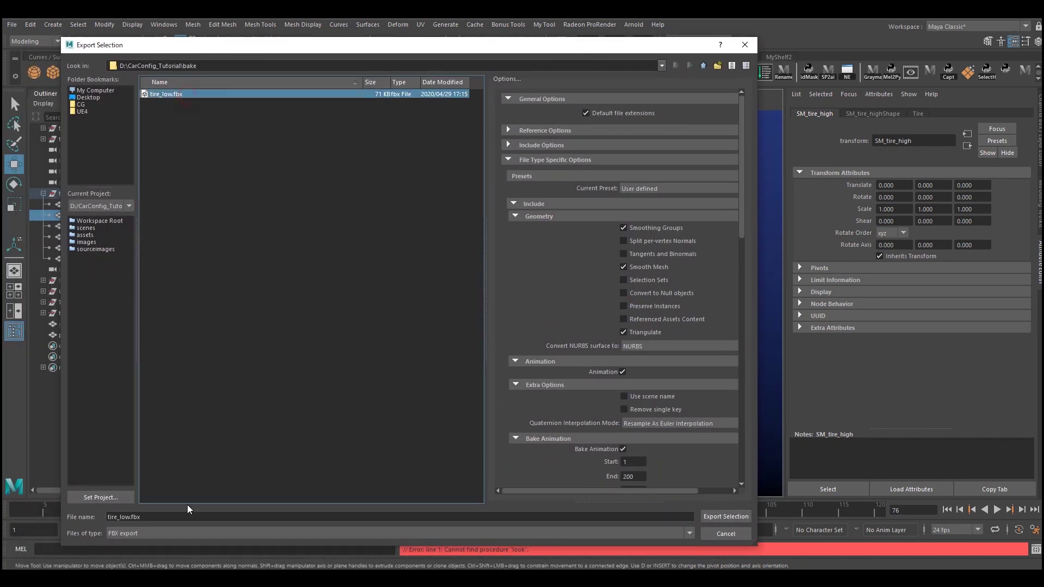
{"action": "triple_click", "coordinate": [122, 515]}
{"action": "type", "text": "tire_hig"}
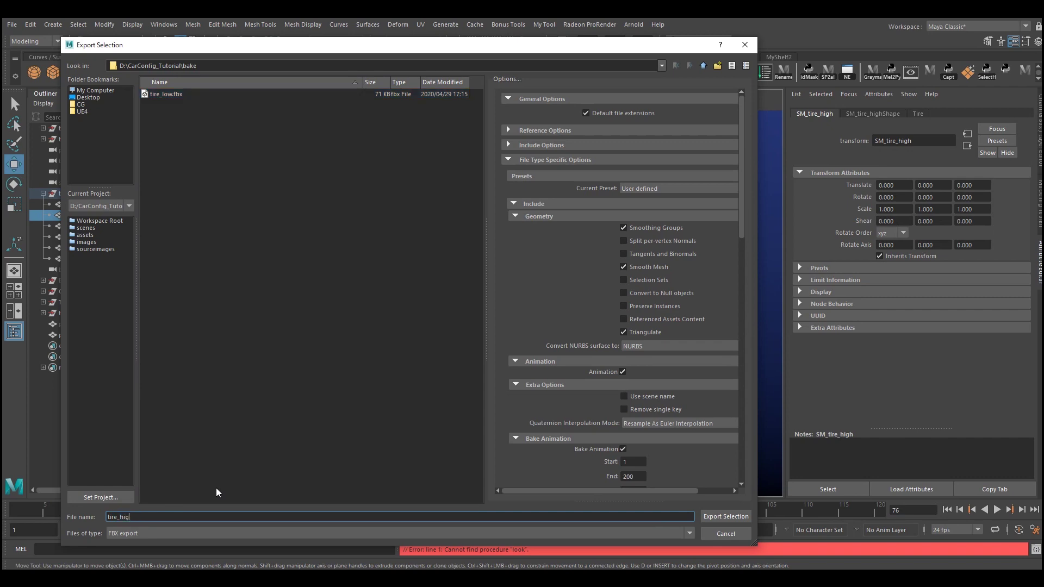
{"action": "type", "text": "h"}
{"action": "key", "text": "Return"}
{"action": "left_click", "coordinate": [216, 487]}
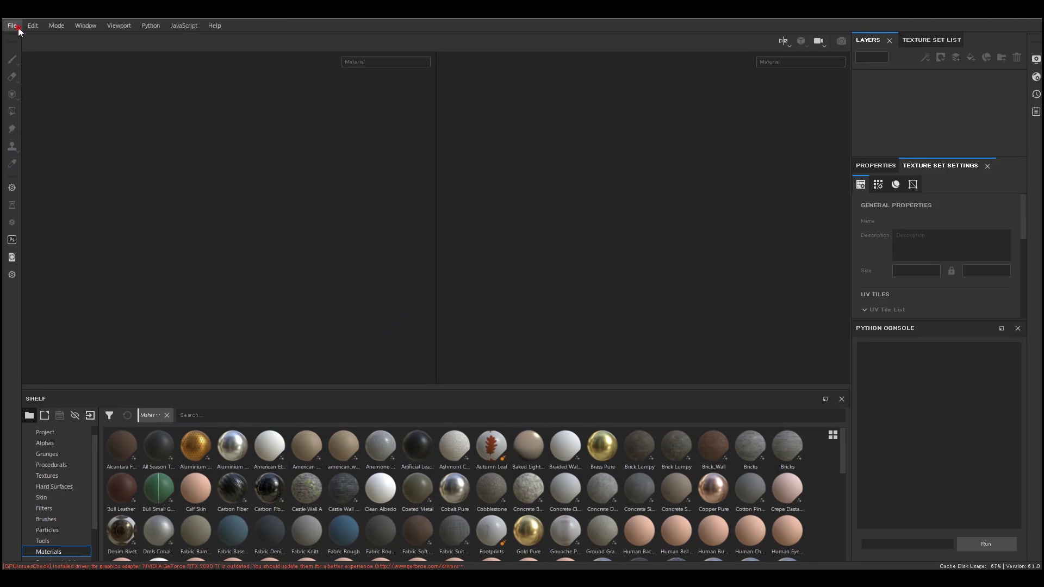
- Create a new Substance Painter project using bake/tire_low.fbx as its mesh
{"action": "left_click", "coordinate": [12, 26]}
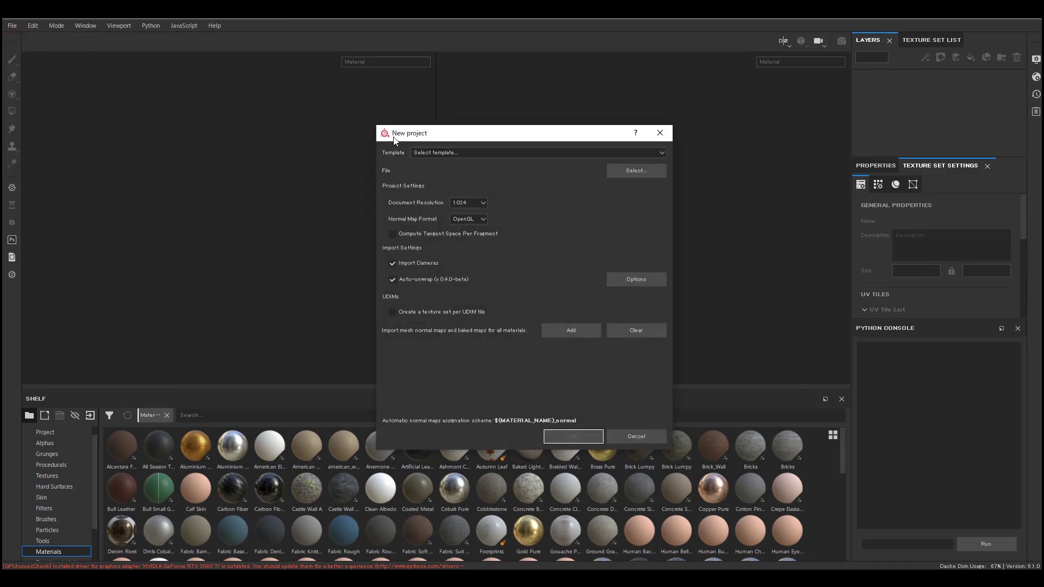
{"action": "left_click", "coordinate": [645, 171]}
{"action": "left_click", "coordinate": [530, 236]}
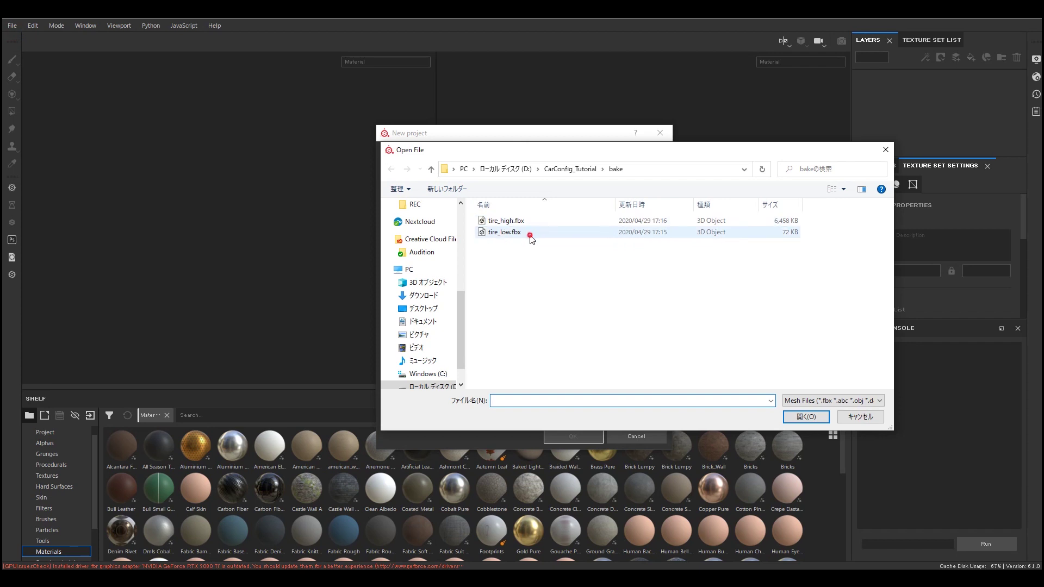
{"action": "double_click", "coordinate": [530, 234]}
{"action": "left_click", "coordinate": [575, 438]}
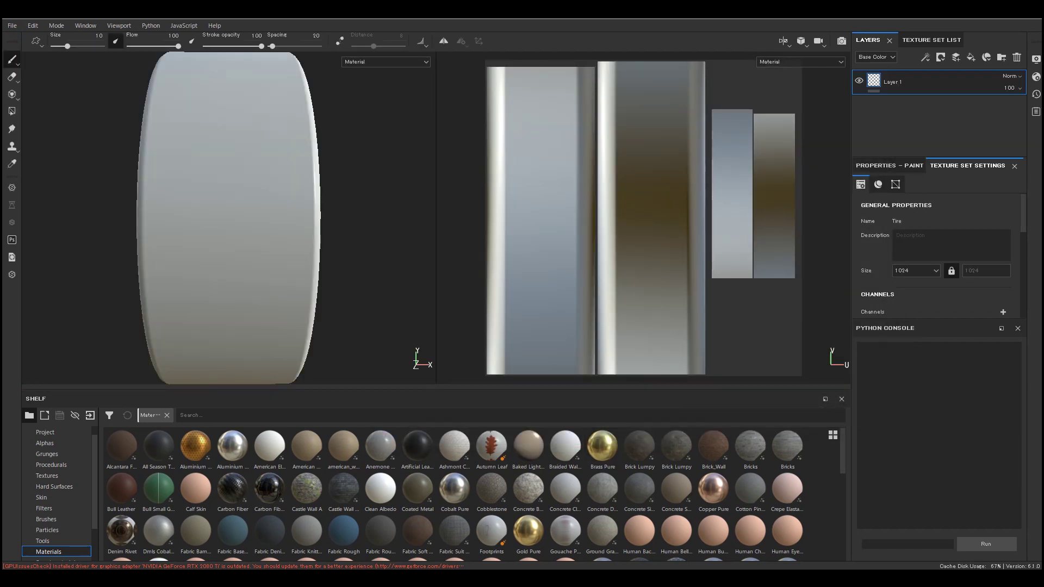
- Rotate the view to see the tire ring and open the Mesh Maps baking settings
{"action": "left_click_drag", "start_coordinate": [260, 176], "coordinate": [168, 245], "text": "alt"}
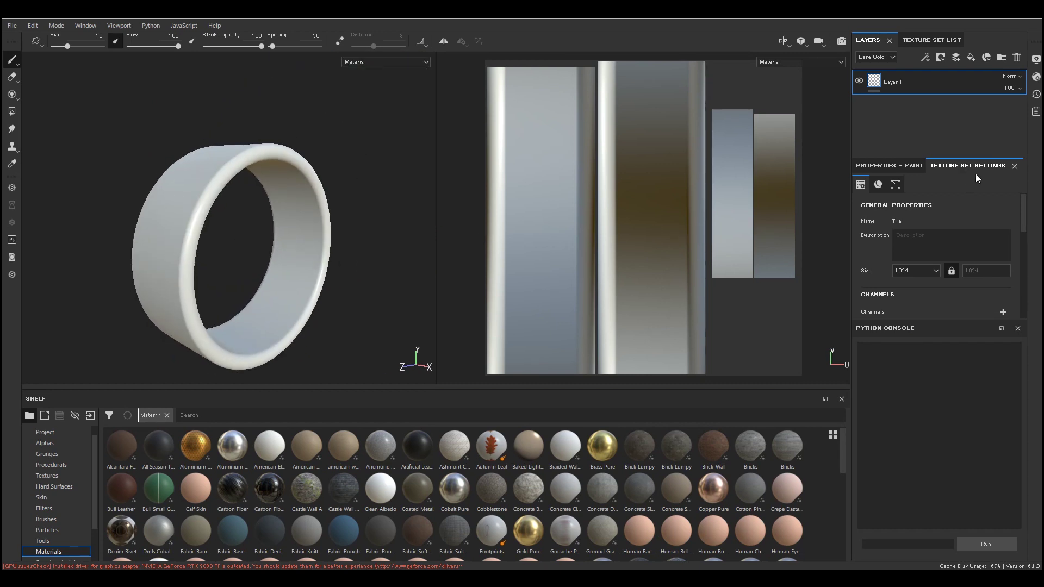
{"action": "scroll", "coordinate": [965, 281], "scroll_direction": "down", "scroll_amount": 3}
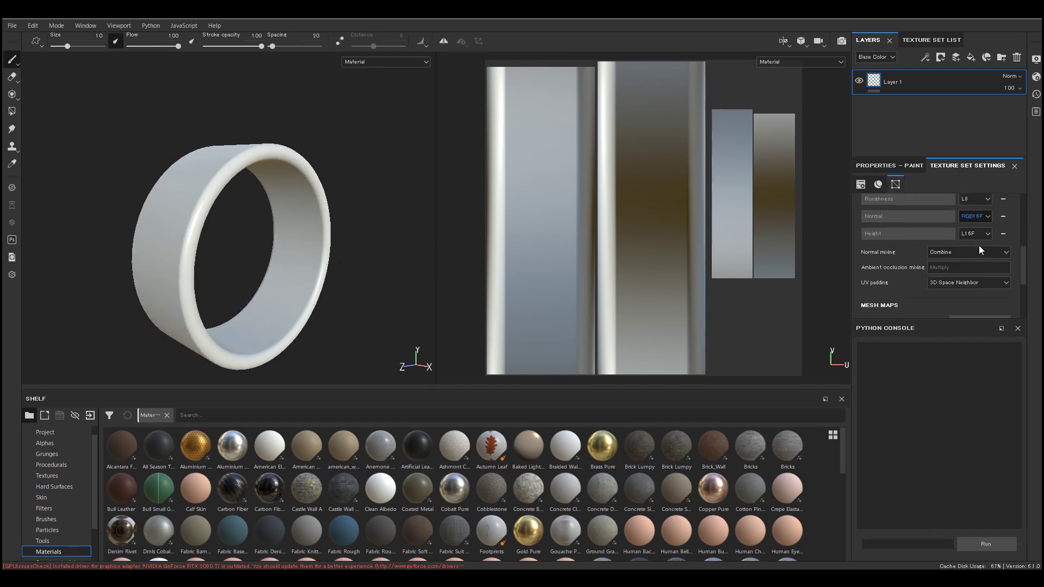
{"action": "scroll", "coordinate": [978, 245], "scroll_direction": "down", "scroll_amount": 5}
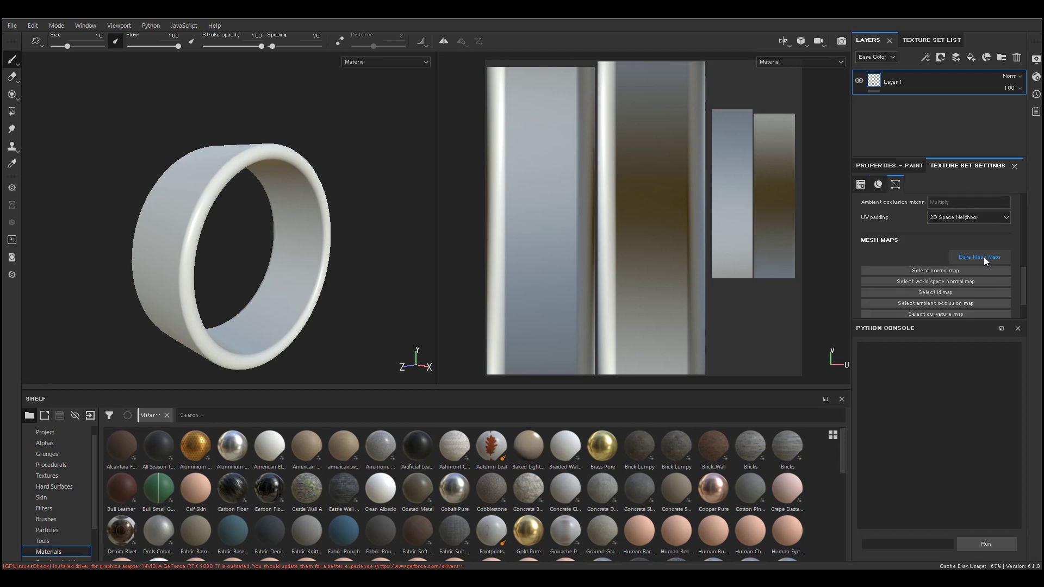
{"action": "left_click", "coordinate": [984, 257]}
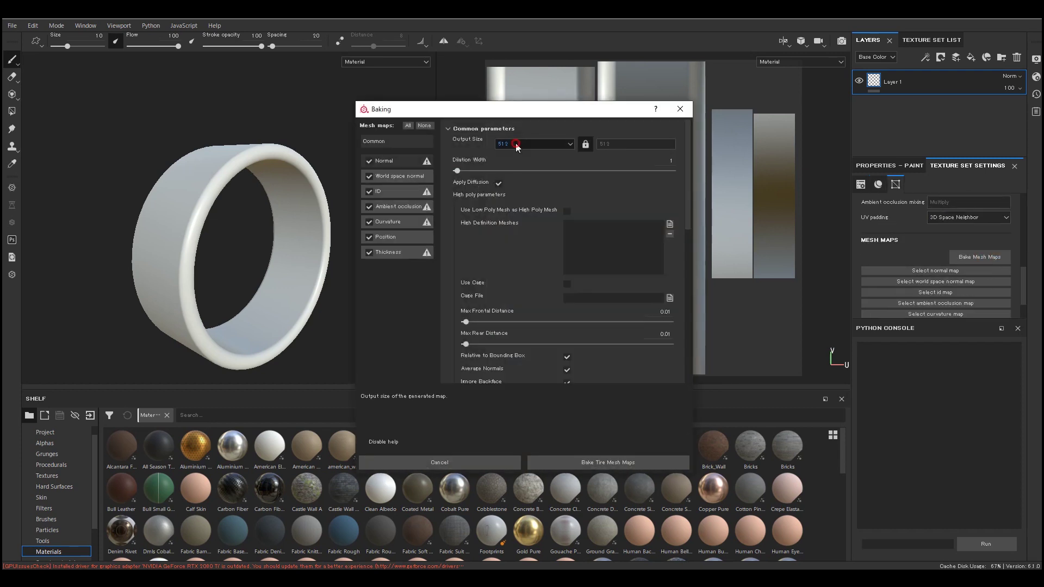
- Set bake output size 4096, high definition mesh tire_high.fbx, and Subsampling 4x4 antialiasing
{"action": "left_click", "coordinate": [554, 143]}
{"action": "left_click", "coordinate": [517, 198]}
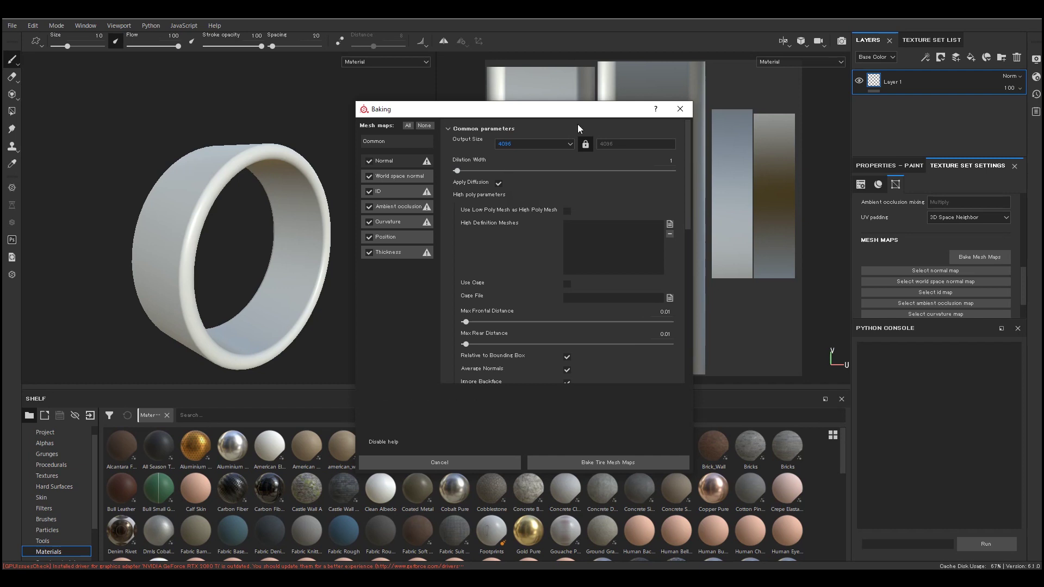
{"action": "left_click", "coordinate": [669, 224]}
{"action": "double_click", "coordinate": [479, 197]}
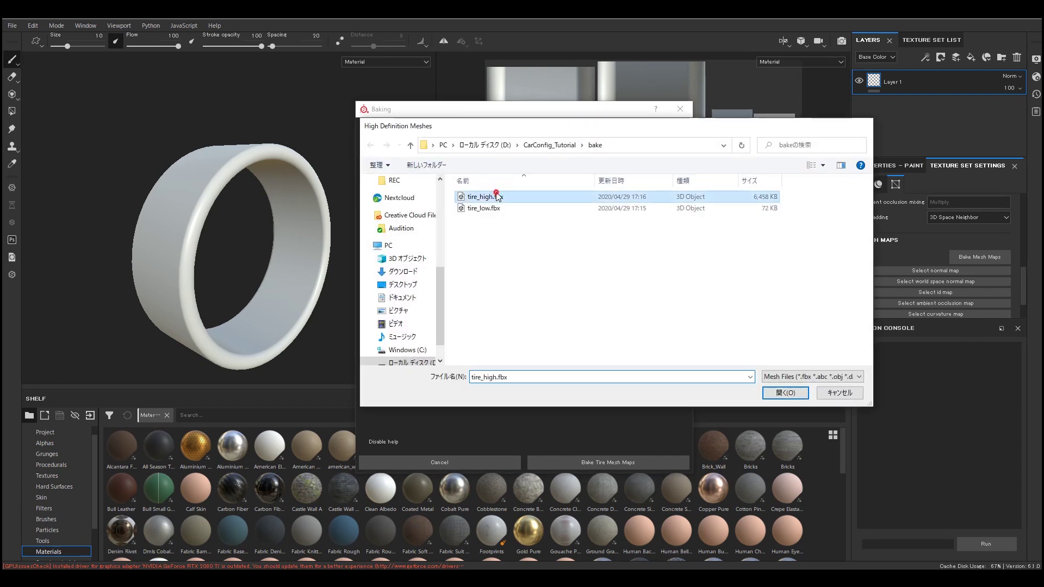
{"action": "scroll", "coordinate": [625, 240], "scroll_direction": "down", "scroll_amount": 3}
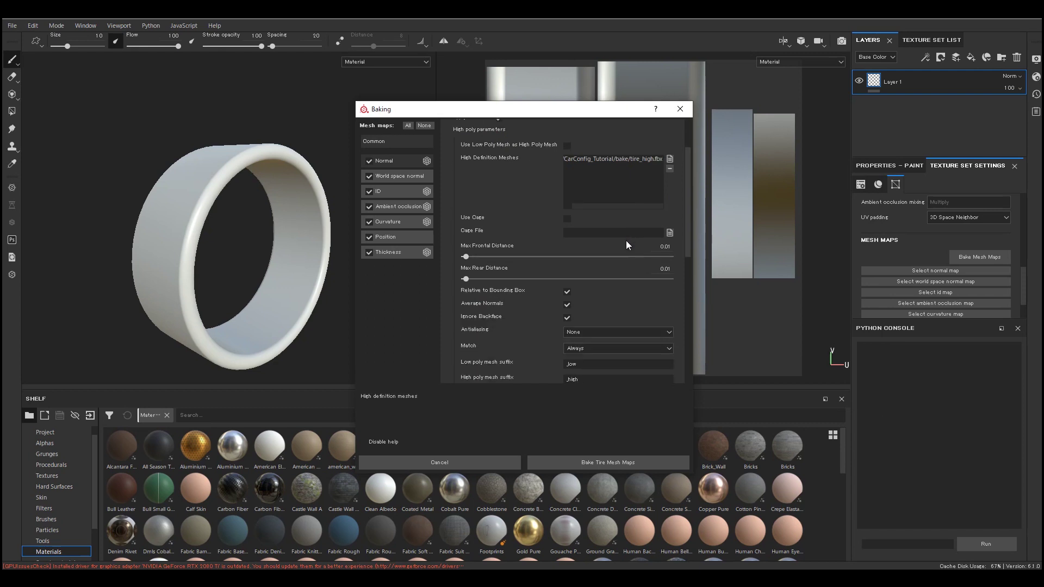
{"action": "left_click", "coordinate": [608, 332]}
{"action": "left_click", "coordinate": [586, 353]}
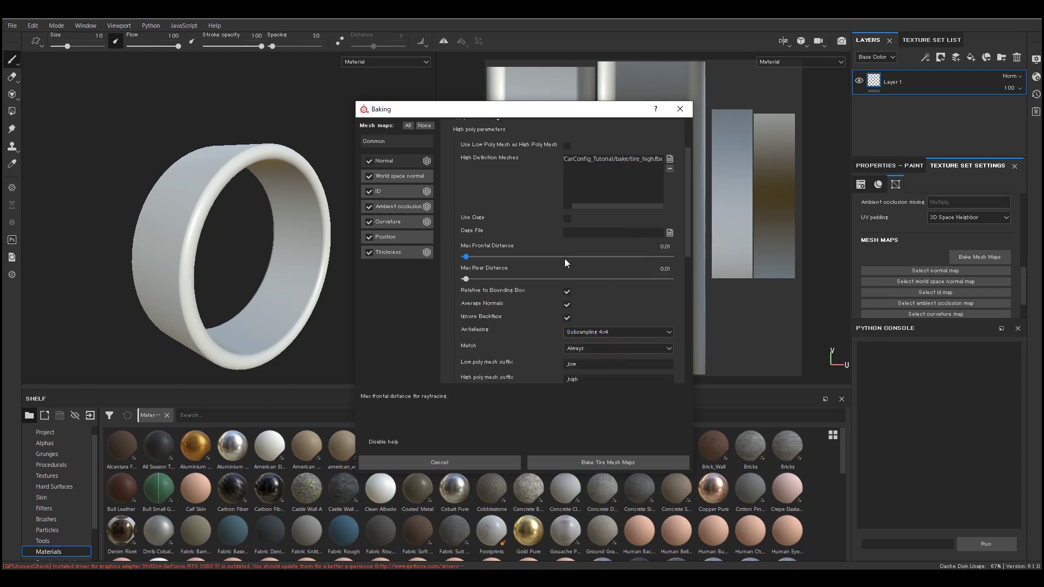
{"action": "scroll", "coordinate": [564, 259], "scroll_direction": "down", "scroll_amount": 1}
{"action": "mouse_move", "coordinate": [399, 176]}
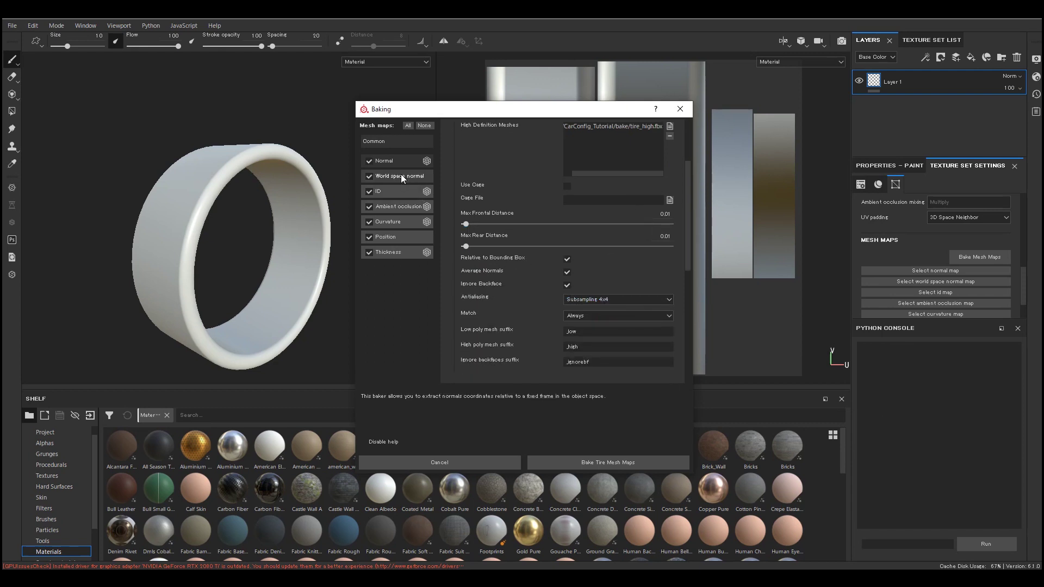
- Disable every baker except Normal, then bake and dismiss the finished progress dialog
{"action": "left_click", "coordinate": [372, 177]}
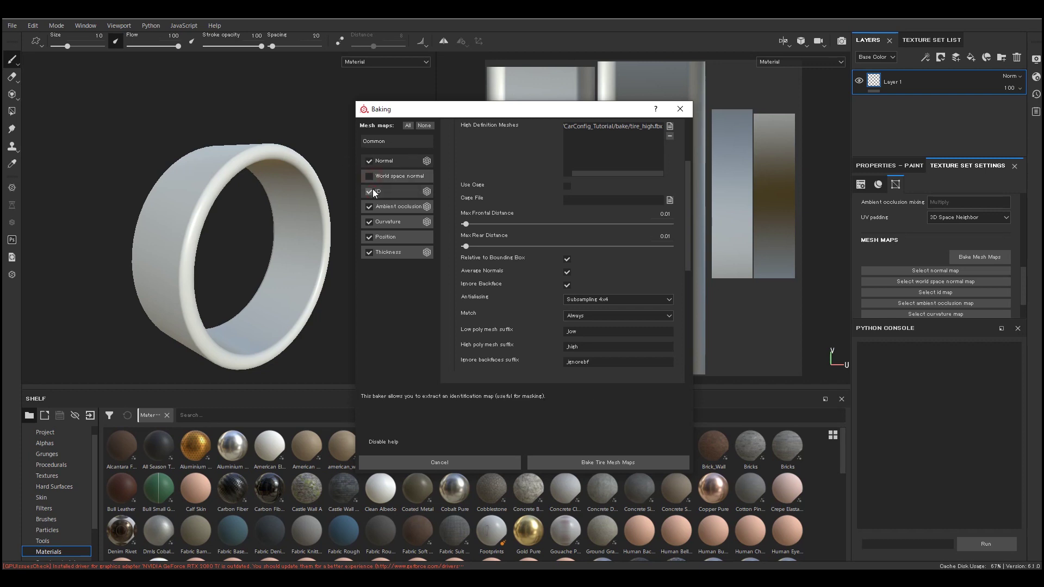
{"action": "left_click", "coordinate": [369, 207]}
{"action": "left_click", "coordinate": [370, 222]}
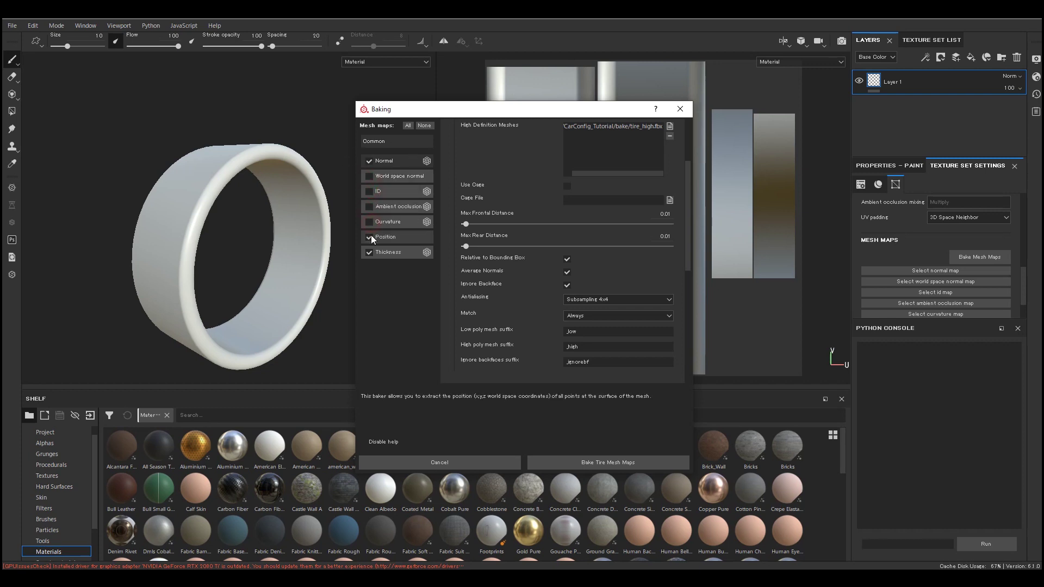
{"action": "left_click", "coordinate": [370, 236]}
{"action": "left_click", "coordinate": [608, 462]}
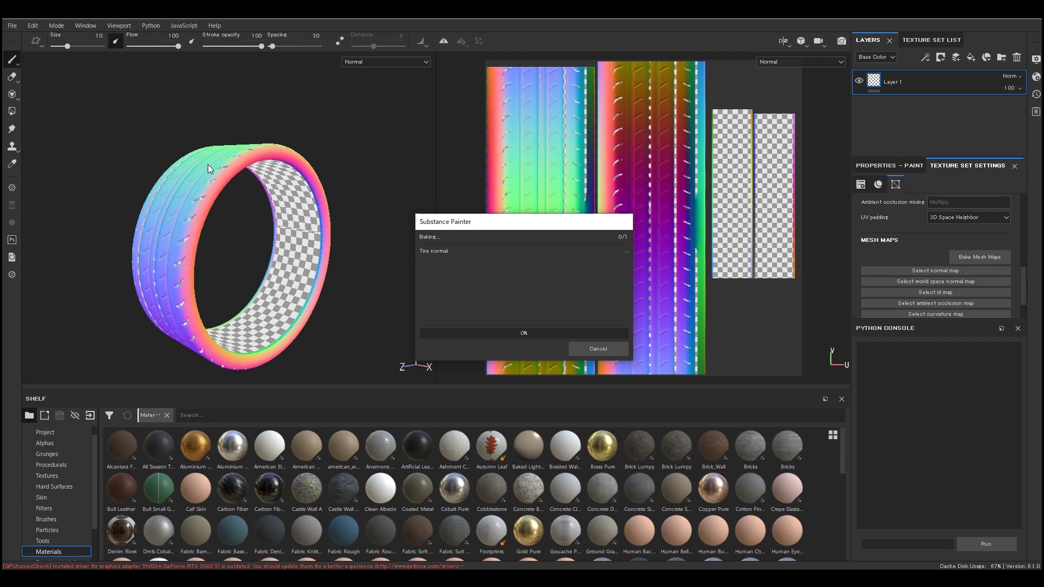
{"action": "left_click", "coordinate": [593, 347]}
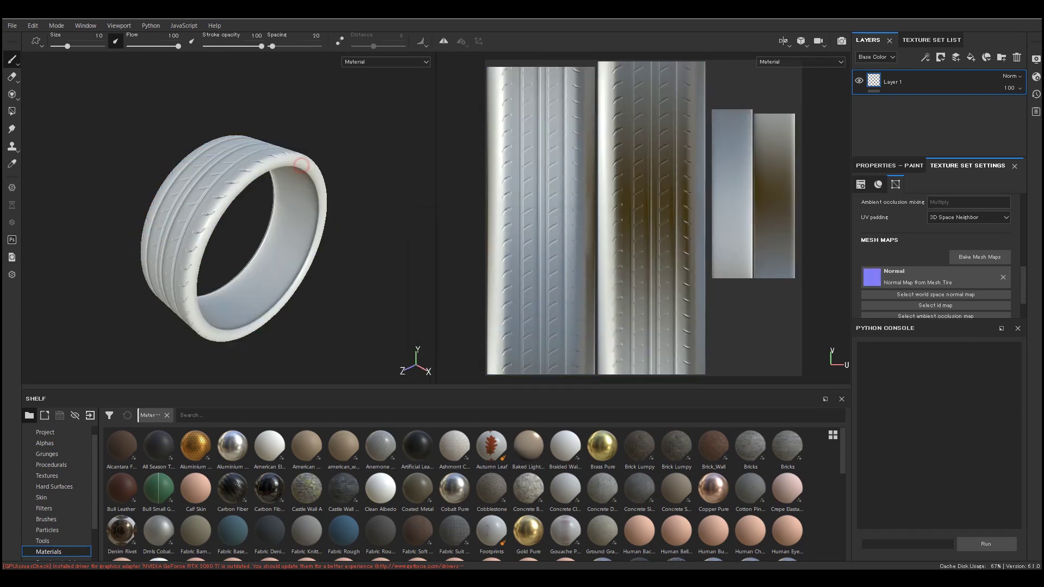
- Orbit and zoom around the tire to inspect the baked tread detail
{"action": "mouse_move", "coordinate": [483, 320]}
{"action": "left_mouse_down", "text": "alt"}
{"action": "mouse_move", "coordinate": [305, 215]}
{"action": "mouse_move", "coordinate": [305, 243]}
{"action": "left_mouse_up", "text": "alt"}
{"action": "scroll", "coordinate": [306, 215], "scroll_direction": "up", "scroll_amount": 3}
{"action": "scroll", "coordinate": [288, 215], "scroll_direction": "down", "scroll_amount": 3}
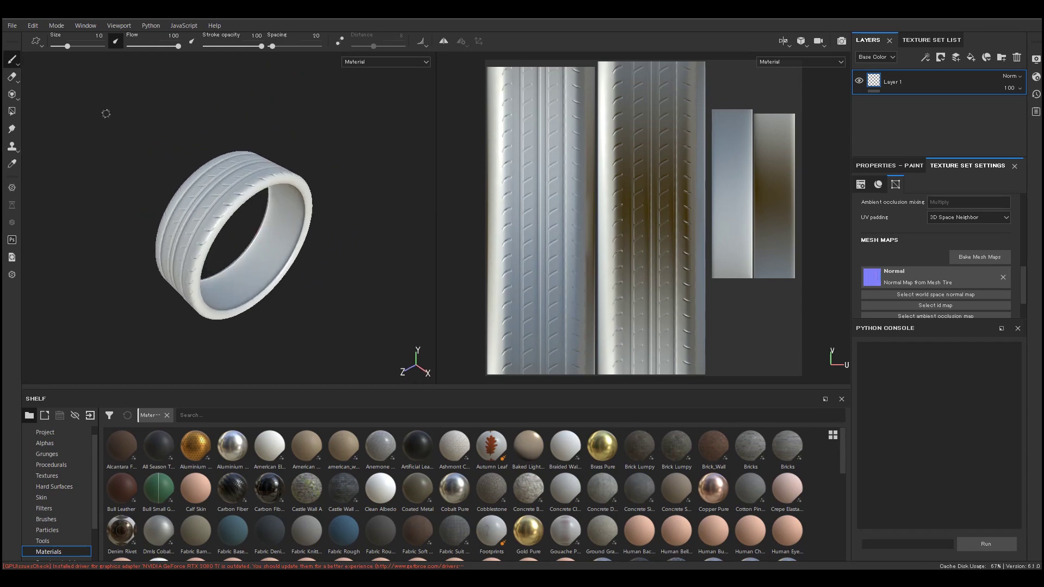
{"action": "left_click", "coordinate": [11, 25]}
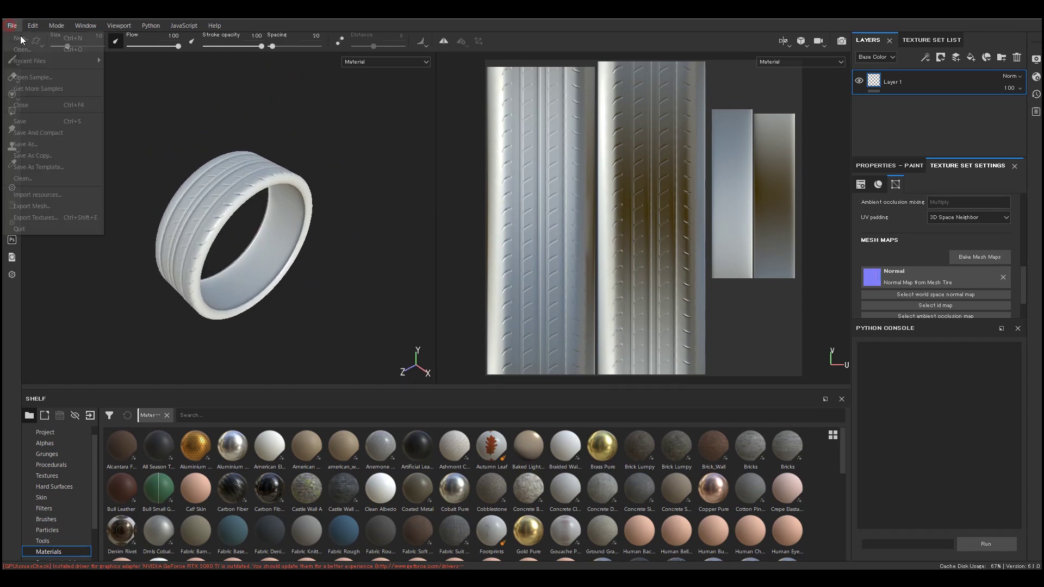
- In Export Textures' Output Templates, add a new preset with an RGB output map
{"action": "left_click", "coordinate": [73, 219]}
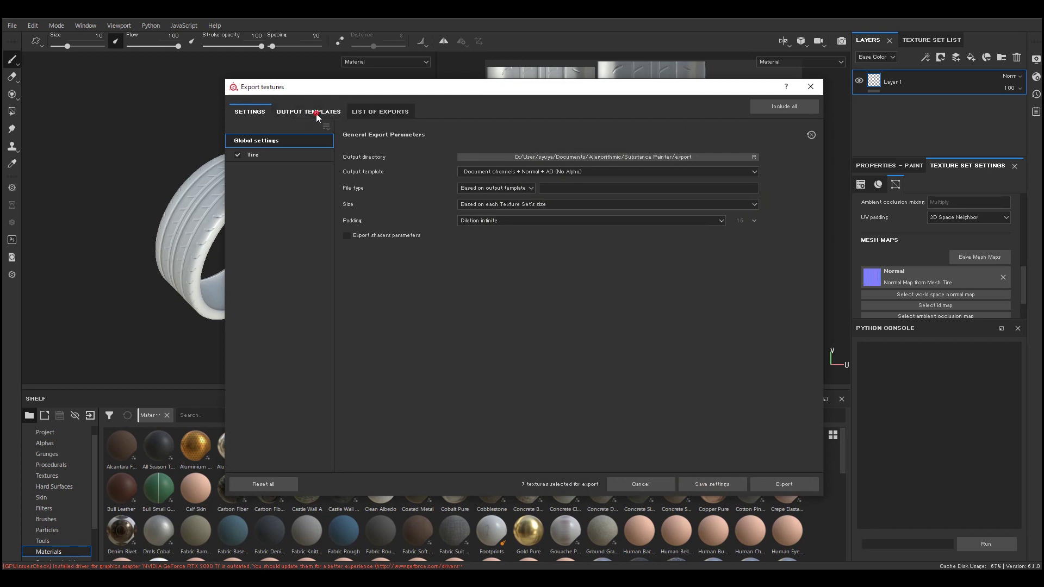
{"action": "left_click", "coordinate": [307, 111]}
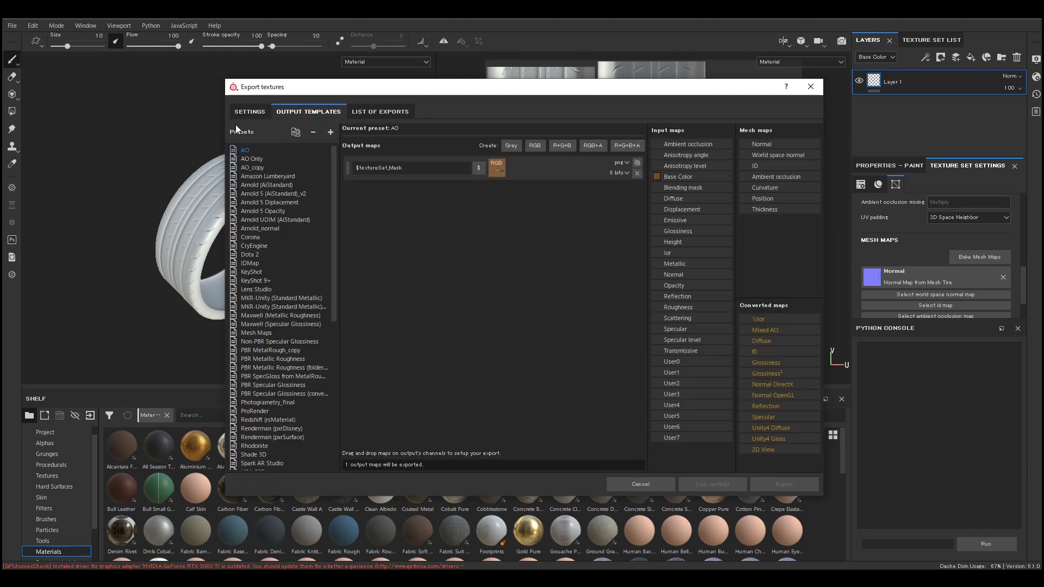
{"action": "left_click", "coordinate": [330, 132]}
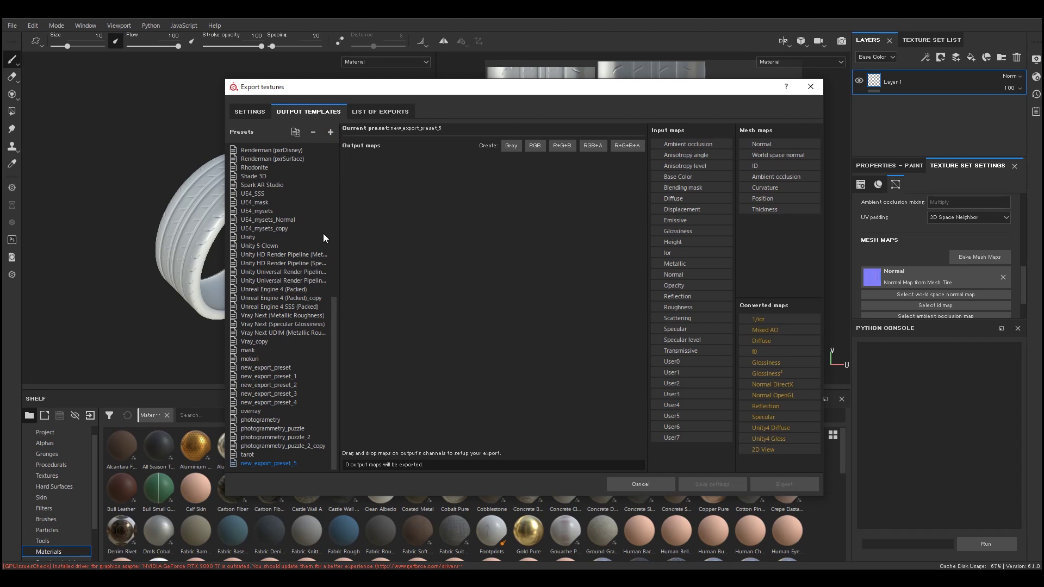
{"action": "left_click", "coordinate": [533, 147]}
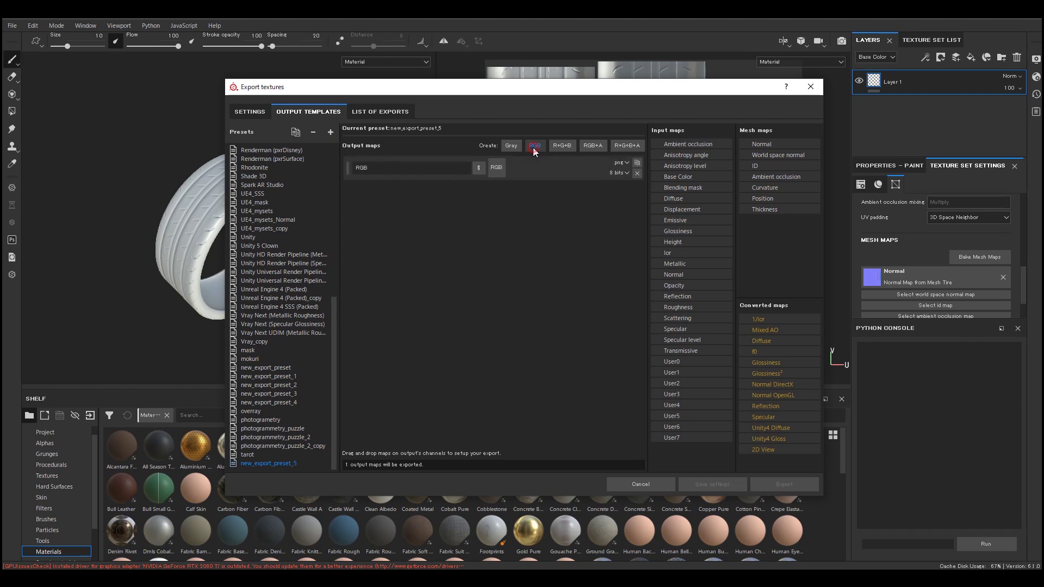
- Name the map T_Tire_Normal and fill its RGB channels from Normal DirectX
{"action": "double_click", "coordinate": [461, 168]}
{"action": "type", "text": "T_Tire_Normal"}
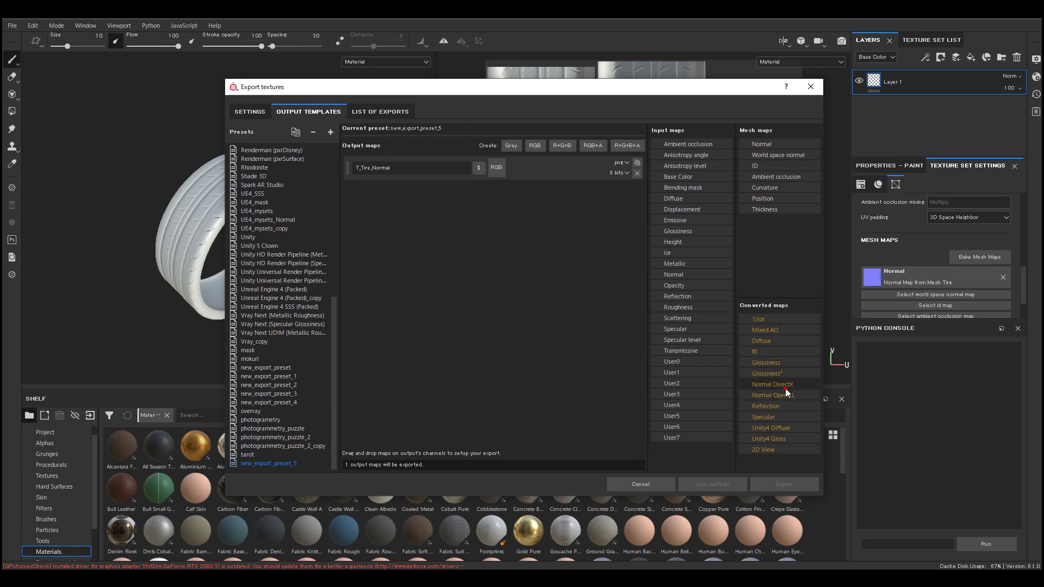
{"action": "left_click_drag", "start_coordinate": [785, 389], "coordinate": [496, 168]}
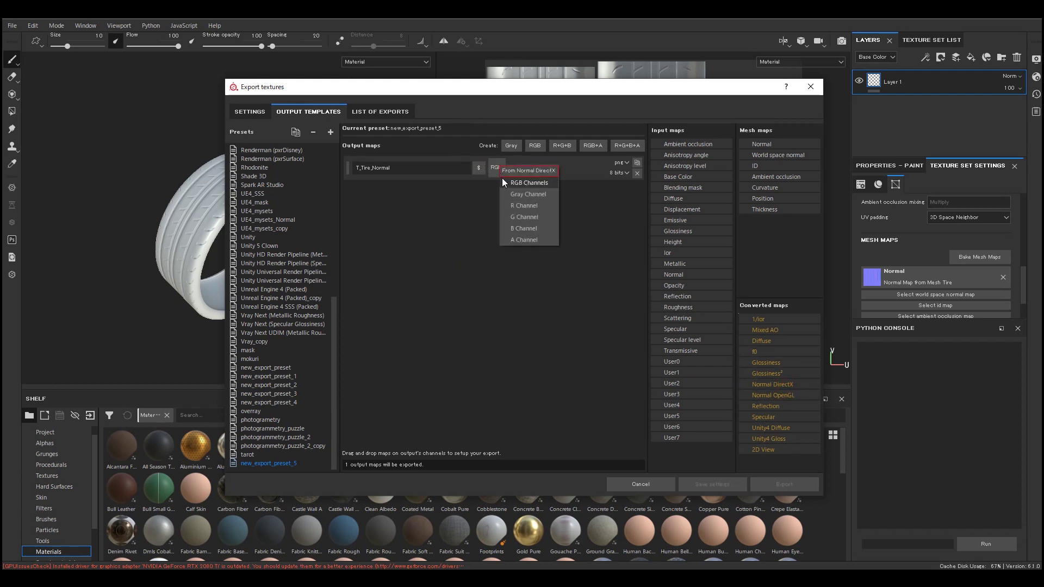
{"action": "left_click", "coordinate": [523, 183]}
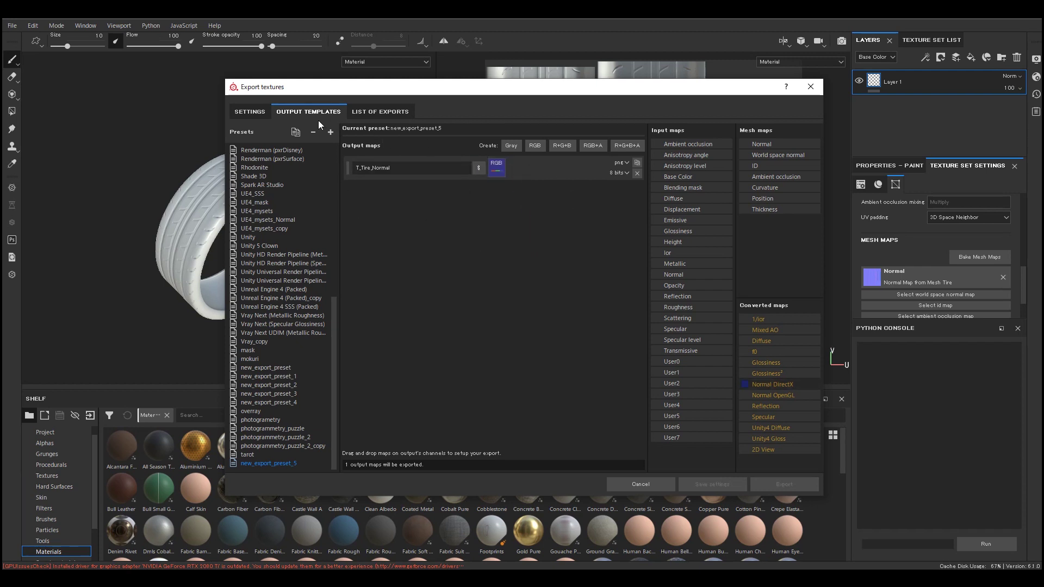
- Set the export output folder to sourceimages and the template to new_export_preset_5
{"action": "left_click", "coordinate": [264, 112]}
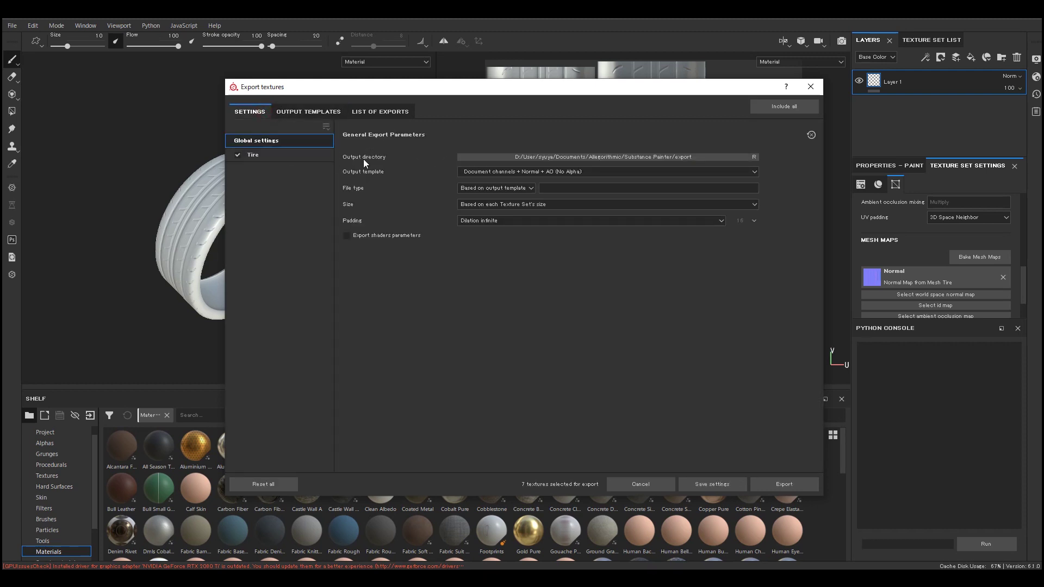
{"action": "left_click", "coordinate": [480, 159]}
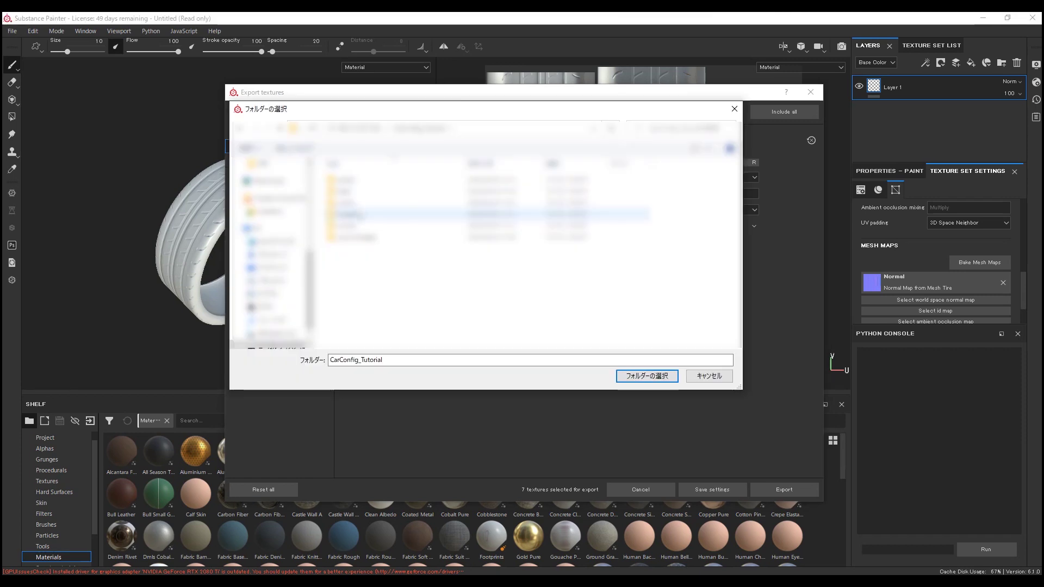
{"action": "left_click", "coordinate": [658, 375]}
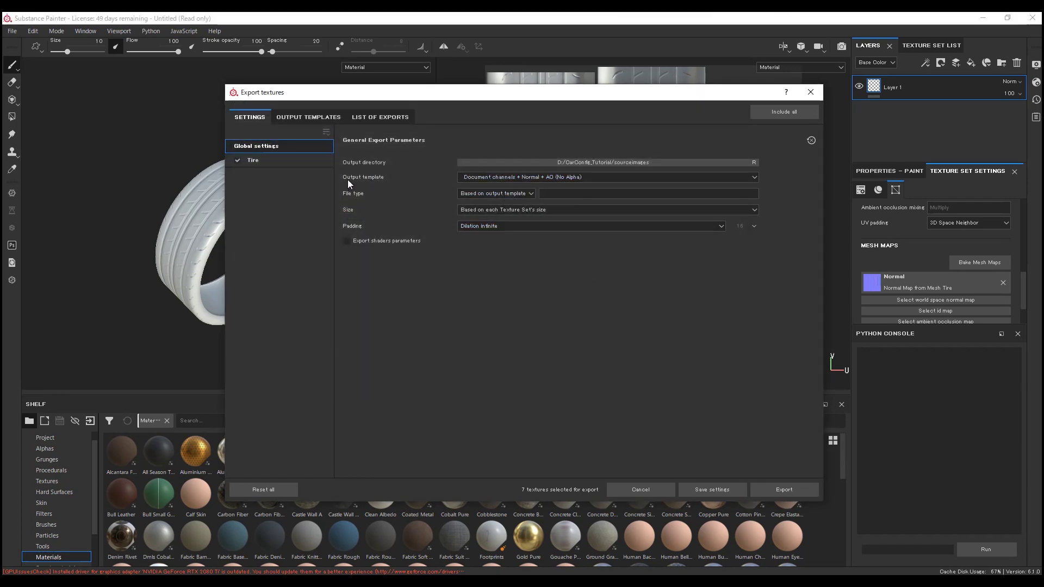
{"action": "left_click", "coordinate": [467, 177]}
{"action": "scroll", "coordinate": [490, 226], "scroll_direction": "down", "scroll_amount": 3}
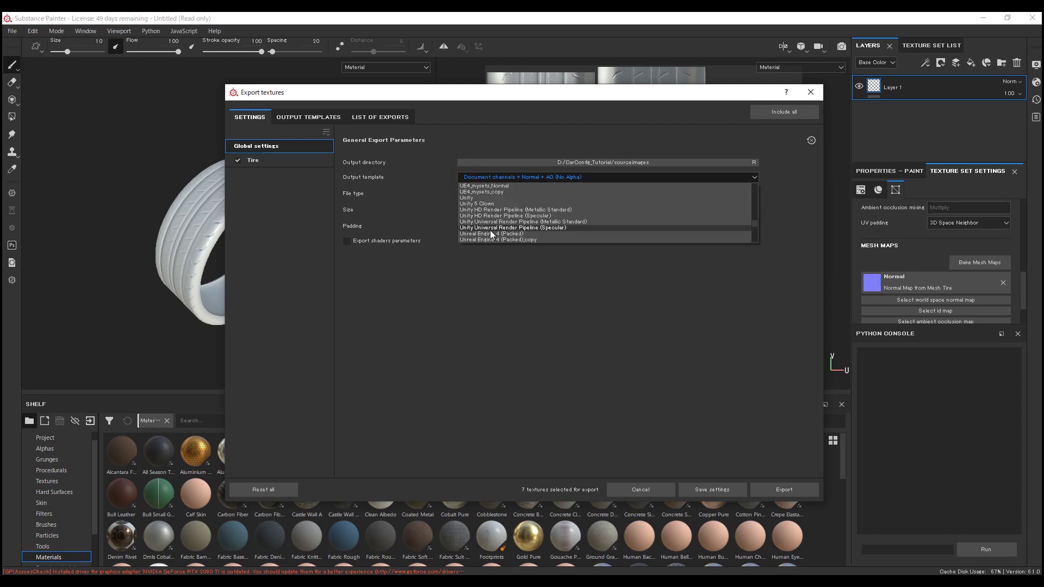
{"action": "scroll", "coordinate": [490, 234], "scroll_direction": "down", "scroll_amount": 3}
{"action": "left_click", "coordinate": [484, 234]}
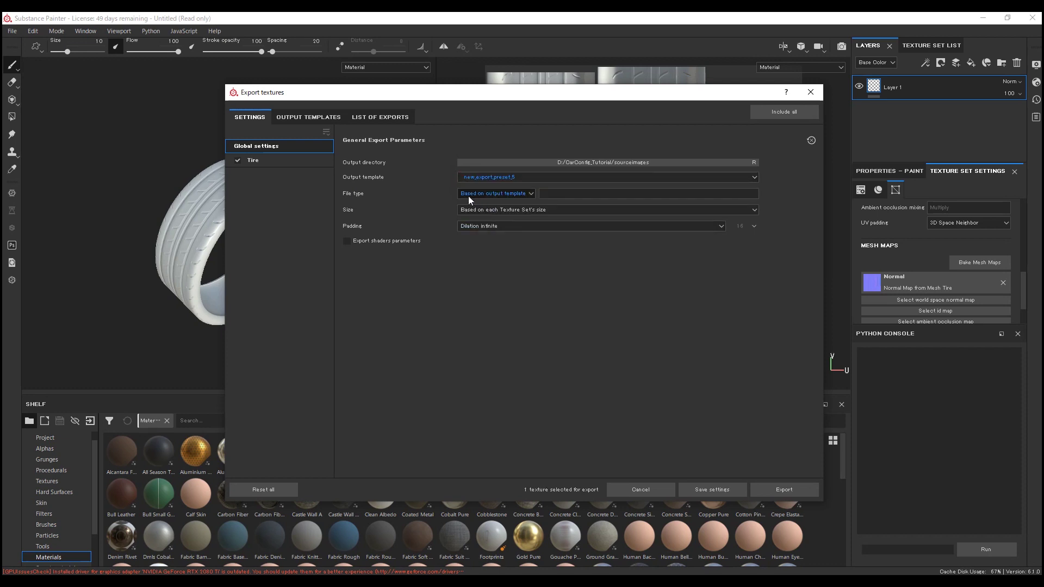
- Export the textures as png 8 bits at size 4096
{"action": "left_click", "coordinate": [510, 195]}
{"action": "scroll", "coordinate": [505, 227], "scroll_direction": "down", "scroll_amount": 2}
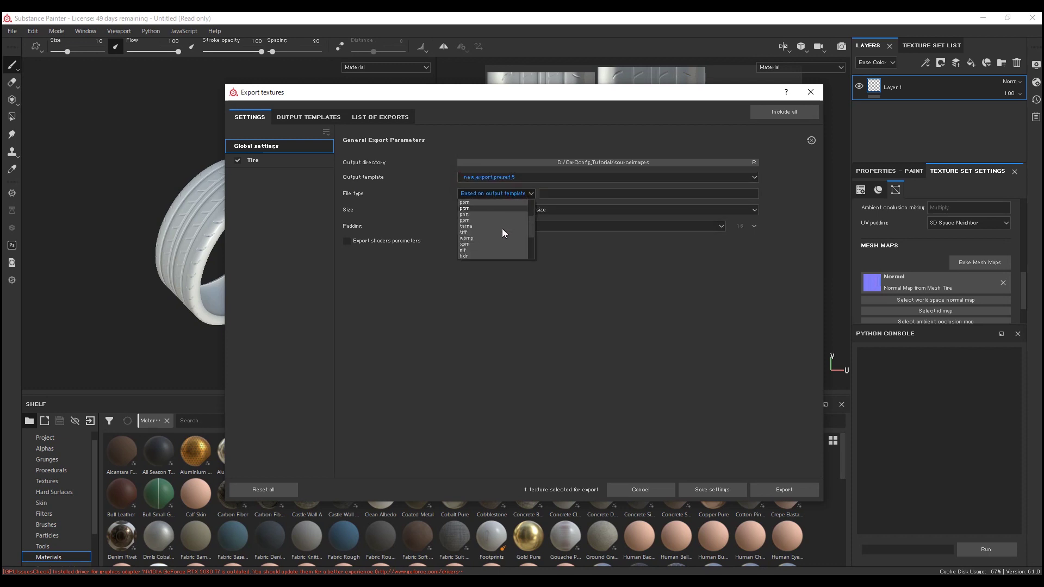
{"action": "left_click", "coordinate": [478, 230]}
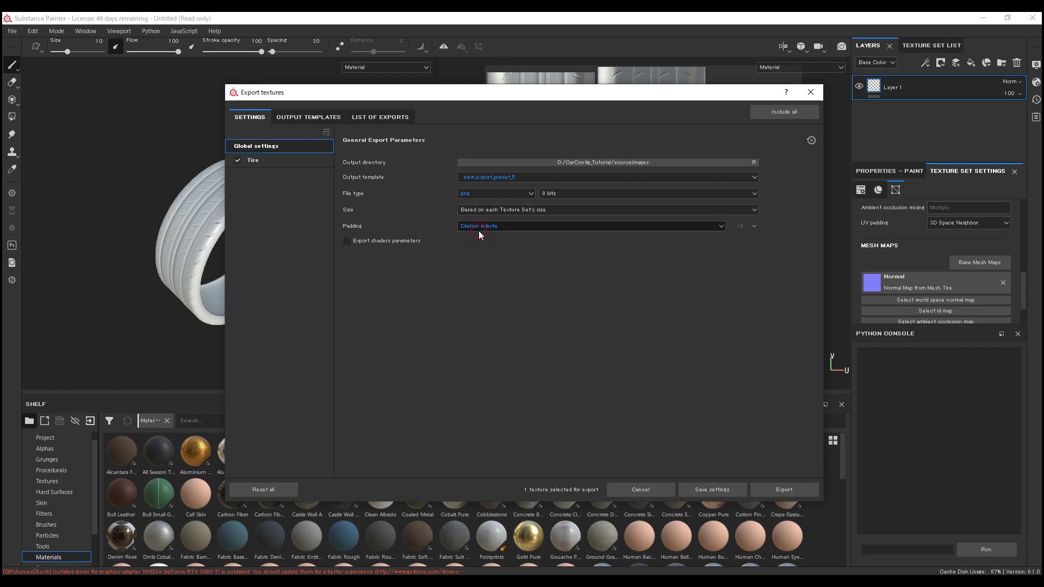
{"action": "left_click", "coordinate": [513, 213]}
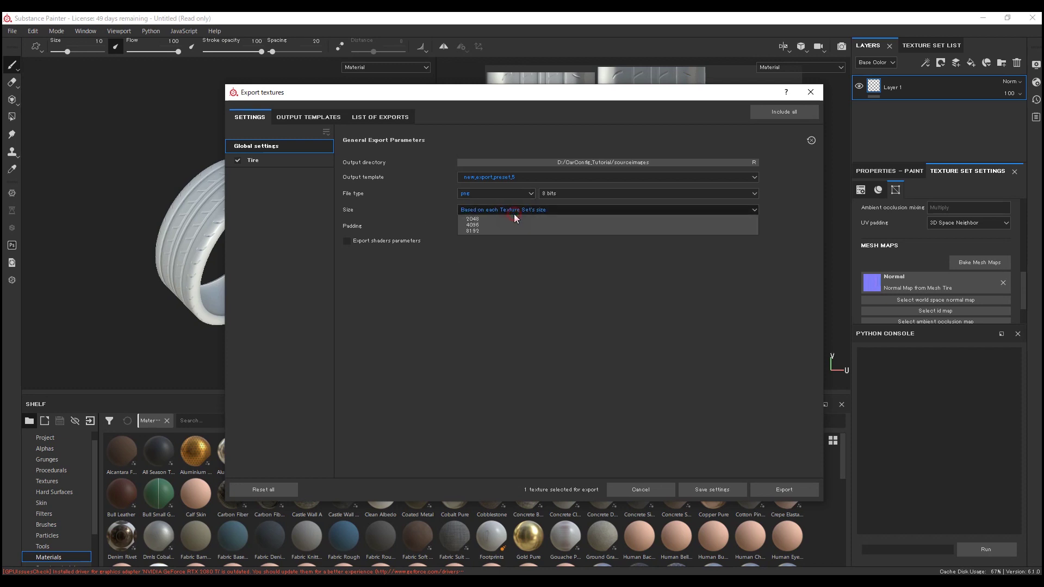
{"action": "left_click", "coordinate": [504, 265]}
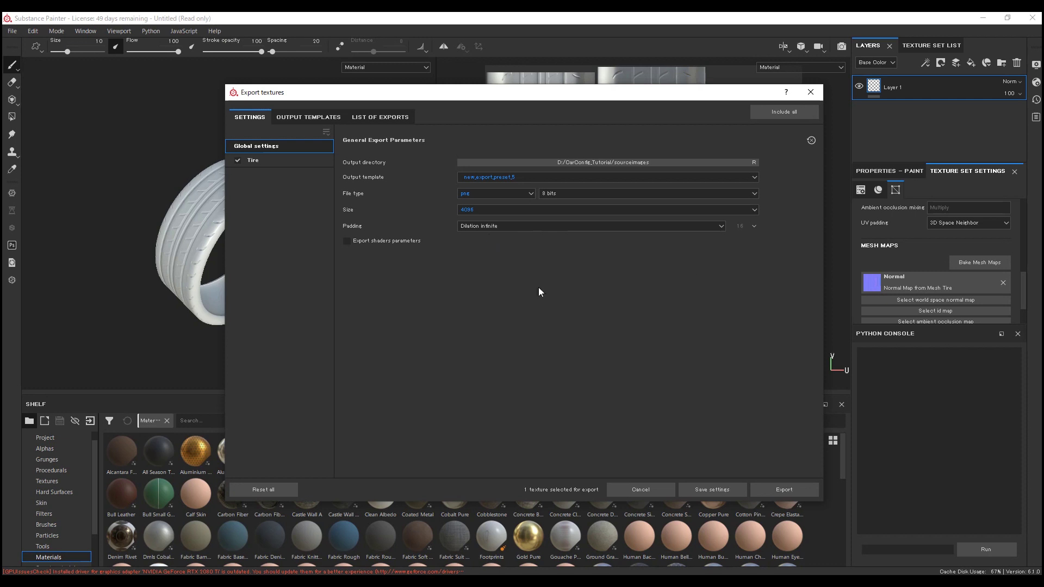
{"action": "left_click", "coordinate": [801, 488]}
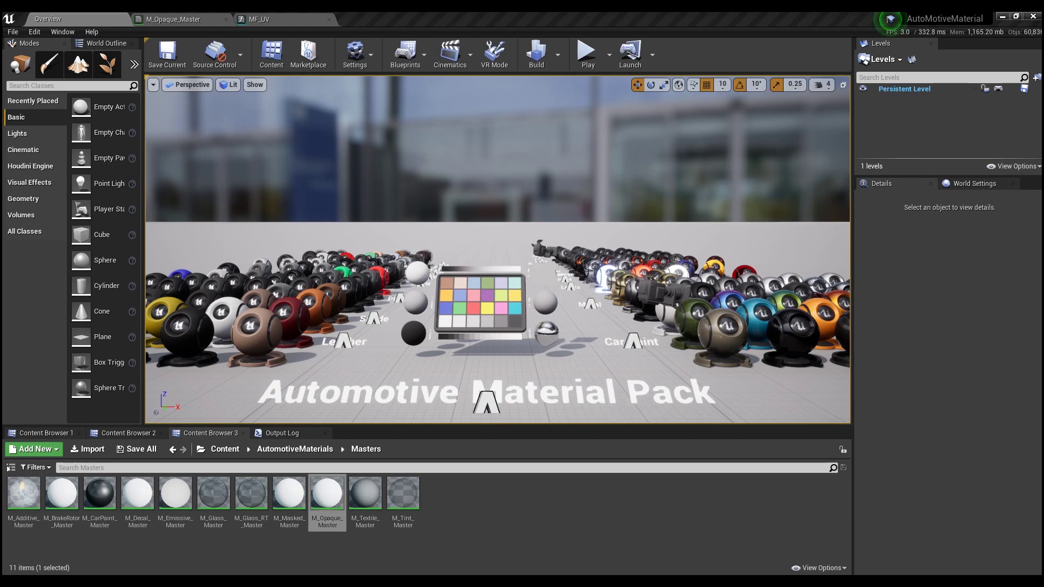
{"action": "left_click", "coordinate": [321, 17]}
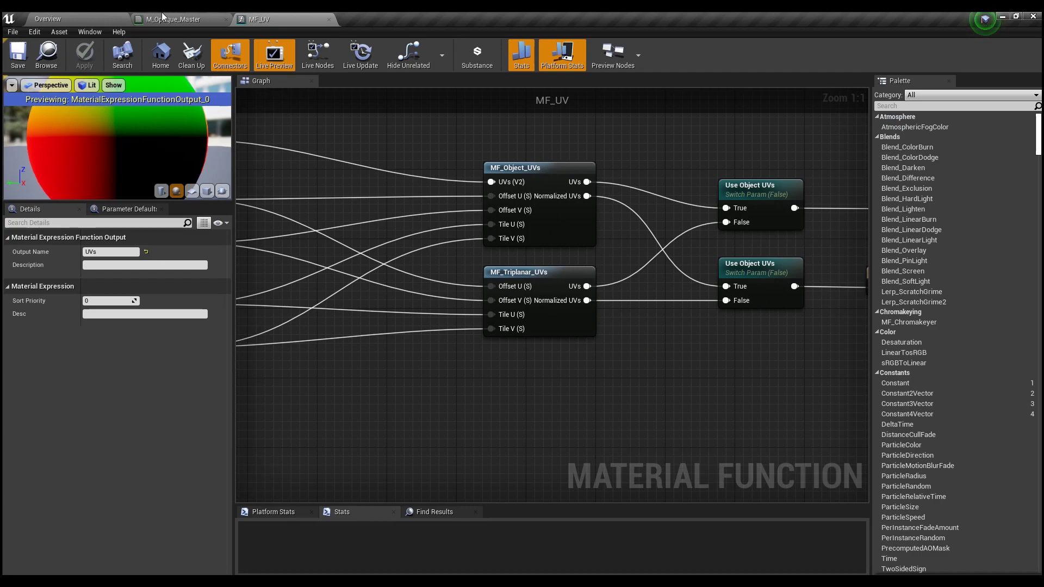
{"action": "left_click", "coordinate": [98, 18]}
{"action": "mouse_move", "coordinate": [510, 272]}
{"action": "right_mouse_down"}
{"action": "mouse_move", "coordinate": [522, 266]}
{"action": "mouse_move", "coordinate": [489, 256]}
{"action": "mouse_move", "coordinate": [513, 275]}
{"action": "right_mouse_up"}
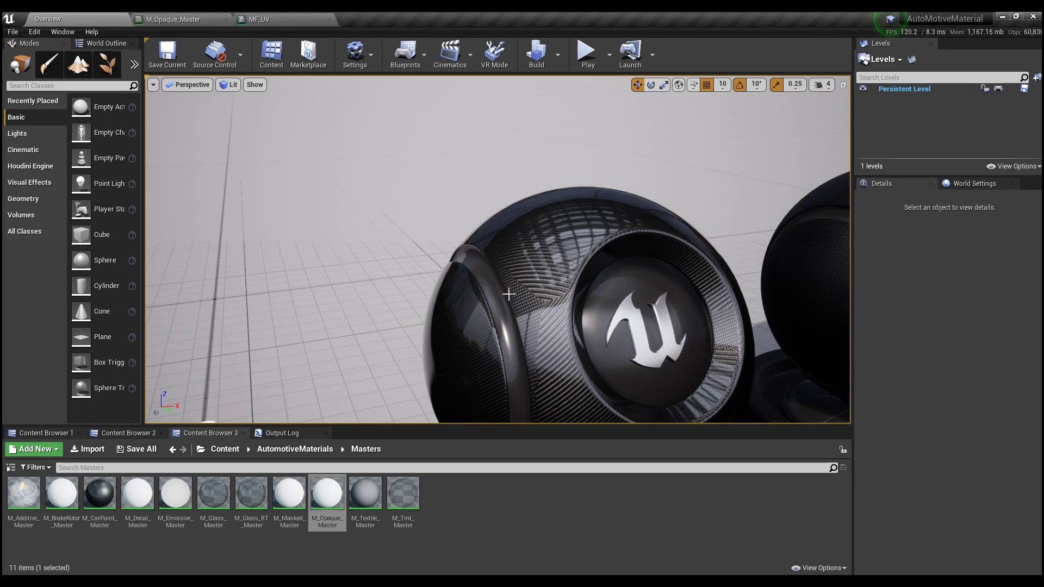
{"action": "scroll", "coordinate": [519, 258], "scroll_direction": "down", "scroll_amount": 5}
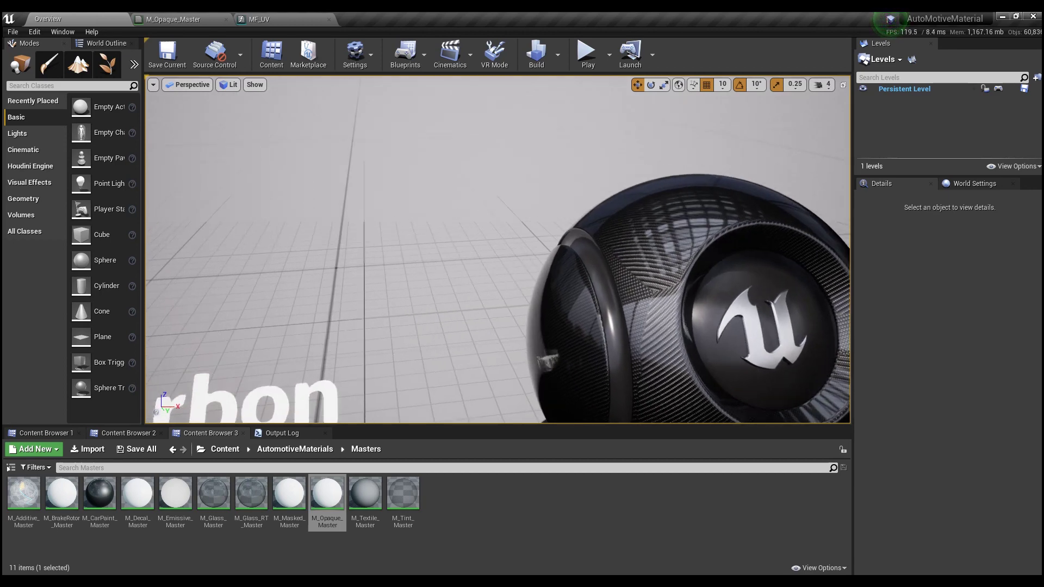
{"action": "scroll", "coordinate": [519, 258], "scroll_direction": "down", "scroll_amount": 5}
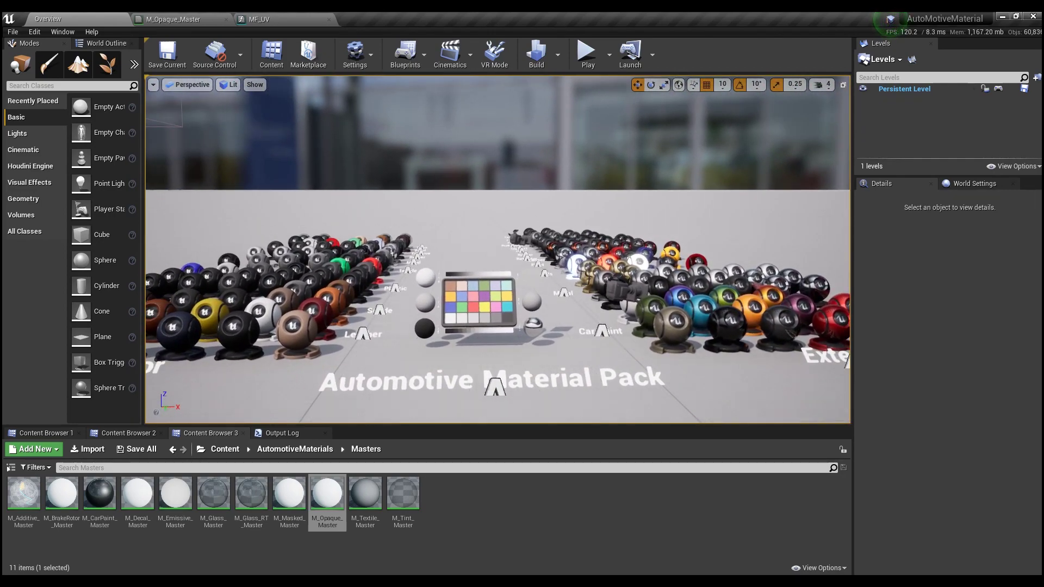
{"action": "scroll", "coordinate": [520, 264], "scroll_direction": "up", "scroll_amount": 2}
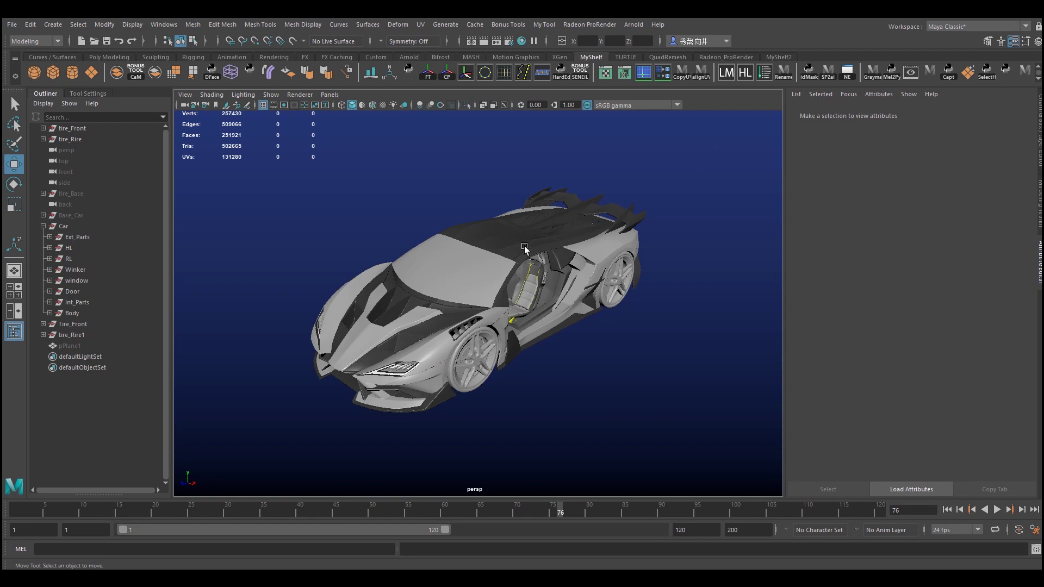
{"action": "left_click", "coordinate": [561, 299]}
{"action": "left_click_drag", "start_coordinate": [561, 299], "coordinate": [512, 371], "text": "alt"}
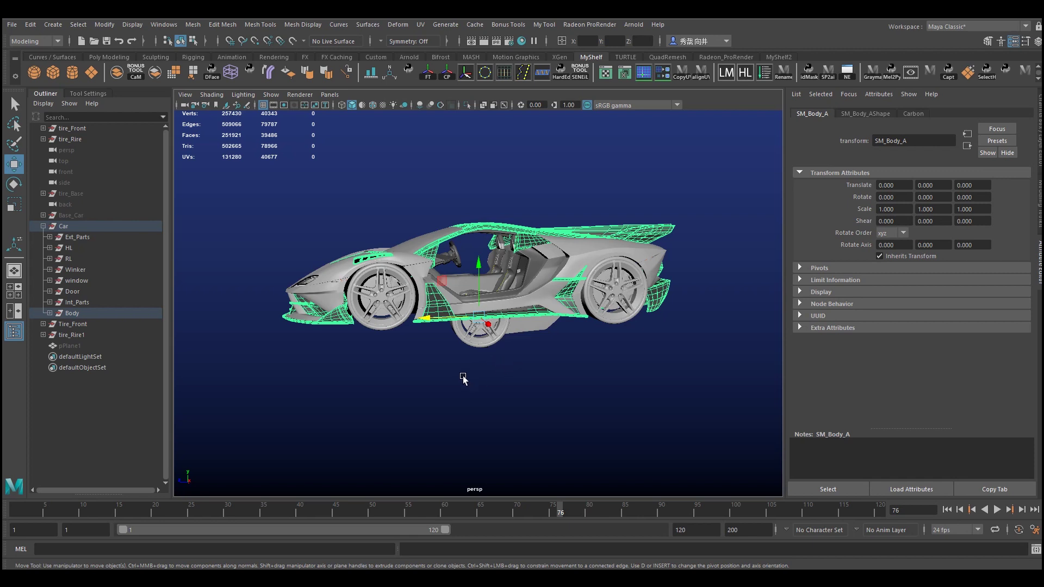
{"action": "left_click", "coordinate": [113, 328]}
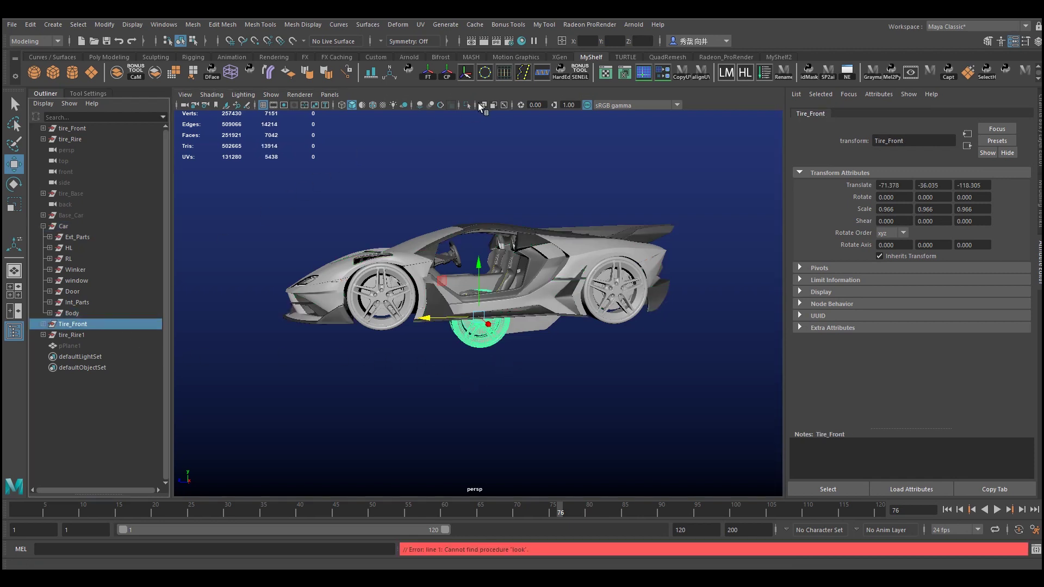
{"action": "left_click", "coordinate": [466, 104]}
{"action": "scroll", "coordinate": [478, 234], "scroll_direction": "up", "scroll_amount": 3}
{"action": "mouse_move", "coordinate": [436, 227]}
{"action": "left_mouse_down", "text": "alt"}
{"action": "mouse_move", "coordinate": [598, 238]}
{"action": "mouse_move", "coordinate": [510, 359]}
{"action": "left_mouse_up", "text": "alt"}
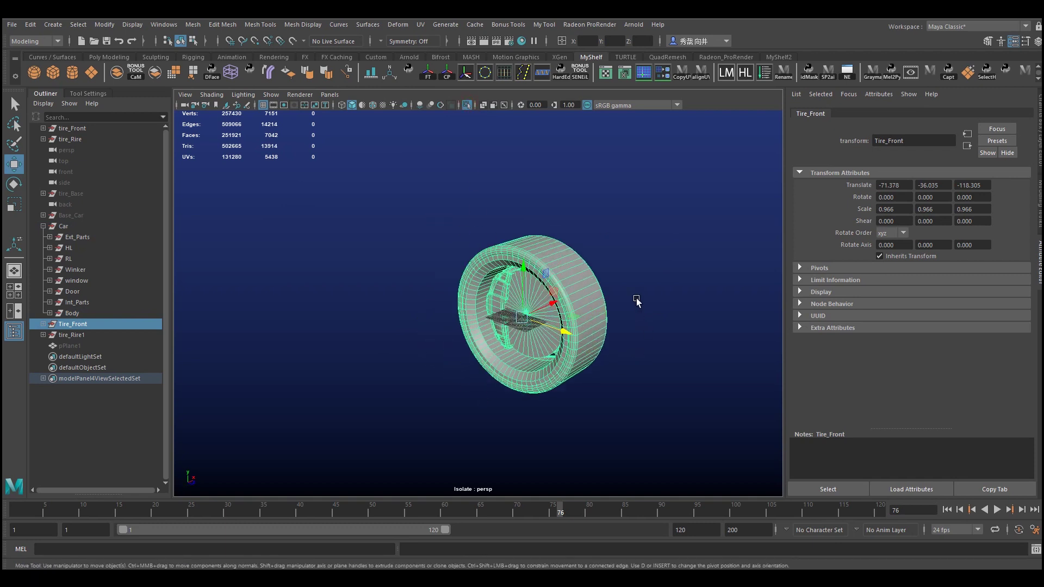
{"action": "left_click_drag", "start_coordinate": [571, 248], "coordinate": [400, 218], "text": "alt"}
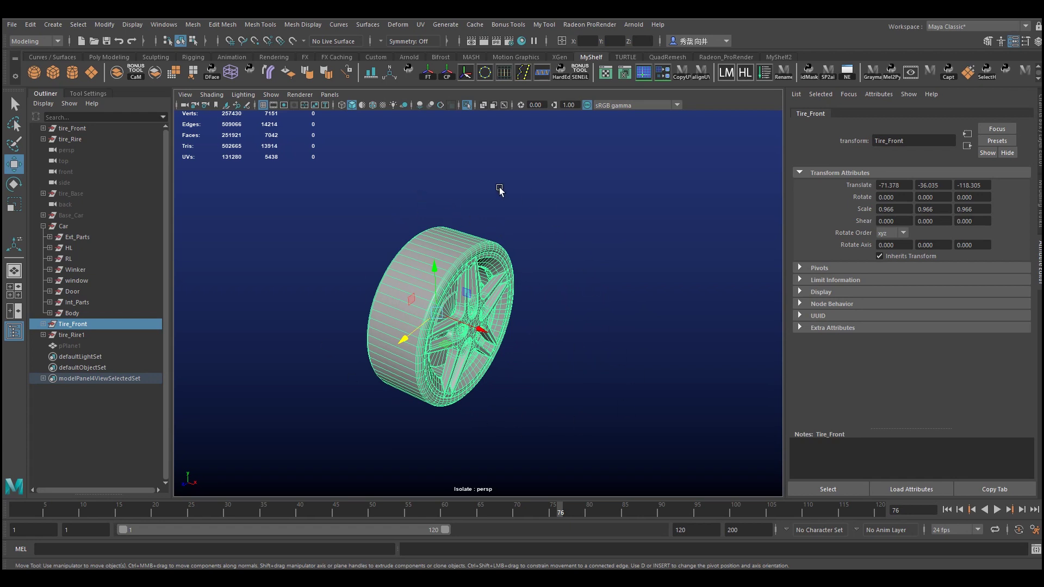
{"action": "left_click", "coordinate": [465, 103]}
{"action": "scroll", "coordinate": [601, 305], "scroll_direction": "down", "scroll_amount": 5}
{"action": "scroll", "coordinate": [581, 307], "scroll_direction": "up", "scroll_amount": 2}
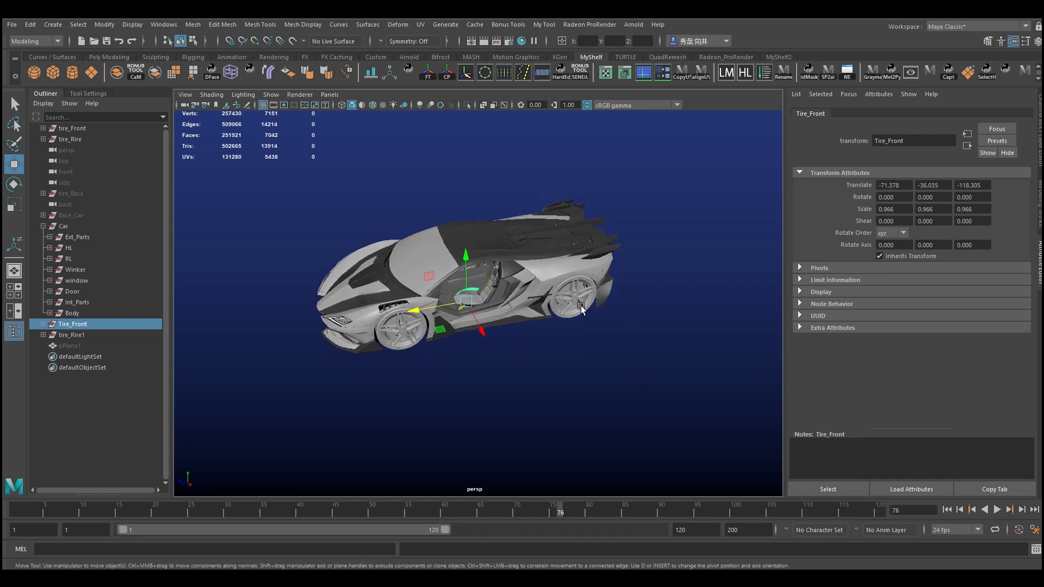
{"action": "left_click_drag", "start_coordinate": [581, 307], "coordinate": [397, 392], "text": "alt"}
{"action": "scroll", "coordinate": [268, 278], "scroll_direction": "down", "scroll_amount": 2}
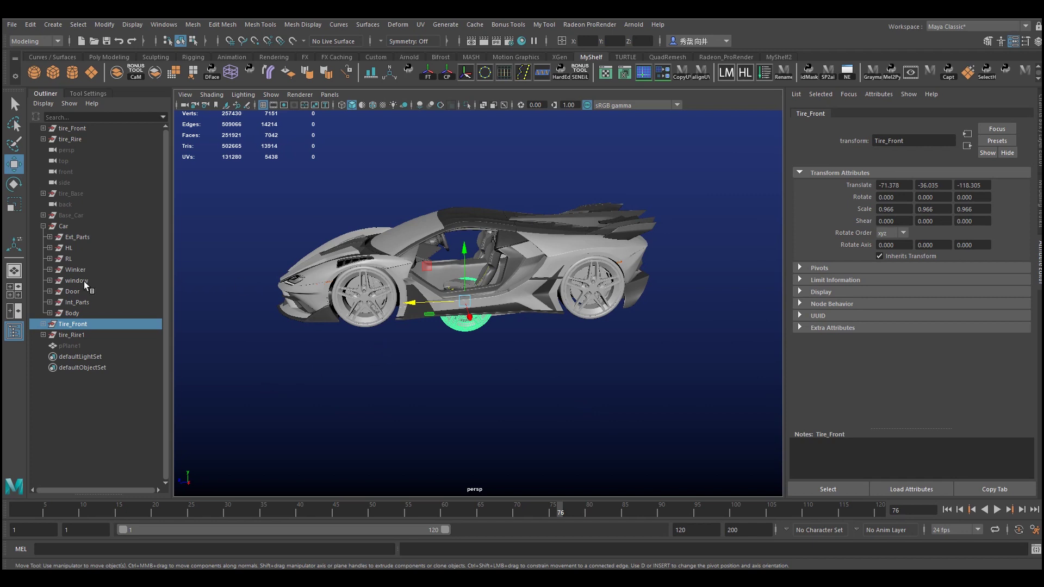
{"action": "left_click", "coordinate": [72, 291]}
{"action": "left_click", "coordinate": [466, 104]}
{"action": "left_click_drag", "start_coordinate": [565, 307], "coordinate": [587, 319], "text": "alt"}
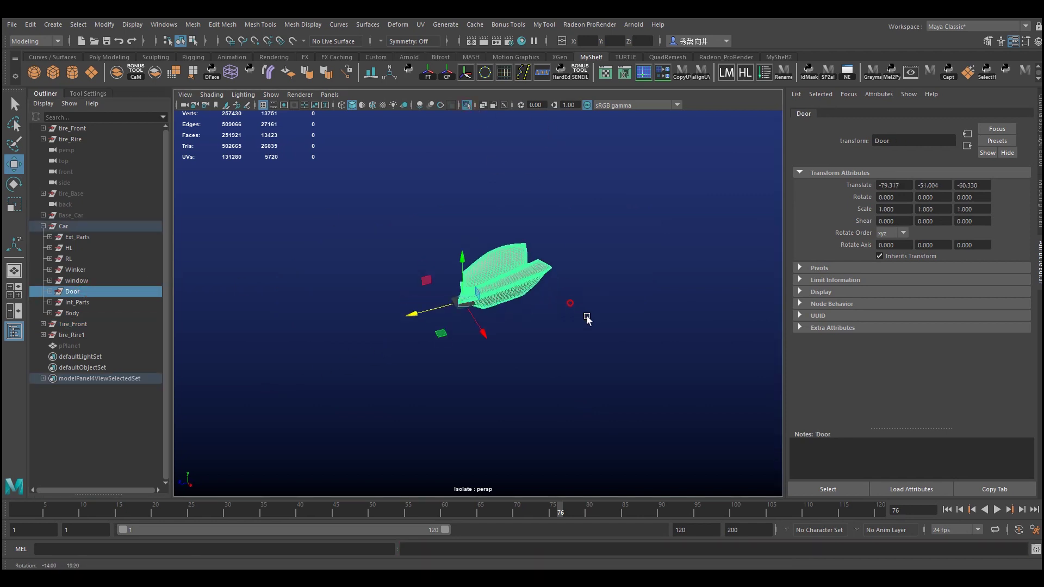
{"action": "scroll", "coordinate": [584, 324], "scroll_direction": "up", "scroll_amount": 3}
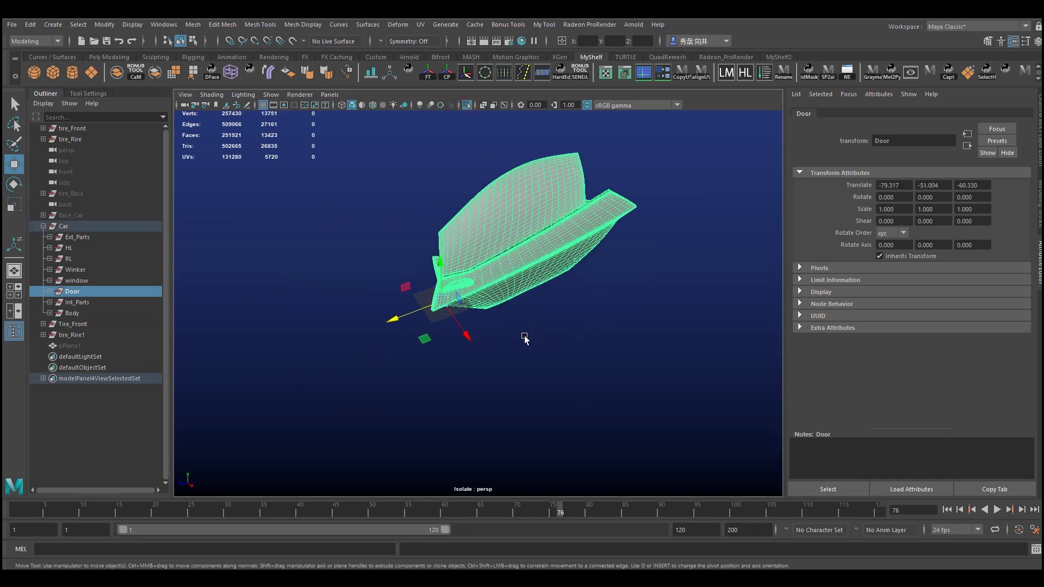
{"action": "mouse_move", "coordinate": [525, 338]}
{"action": "left_mouse_down", "text": "alt"}
{"action": "mouse_move", "coordinate": [559, 321]}
{"action": "mouse_move", "coordinate": [559, 333]}
{"action": "mouse_move", "coordinate": [598, 340]}
{"action": "left_mouse_up", "text": "alt"}
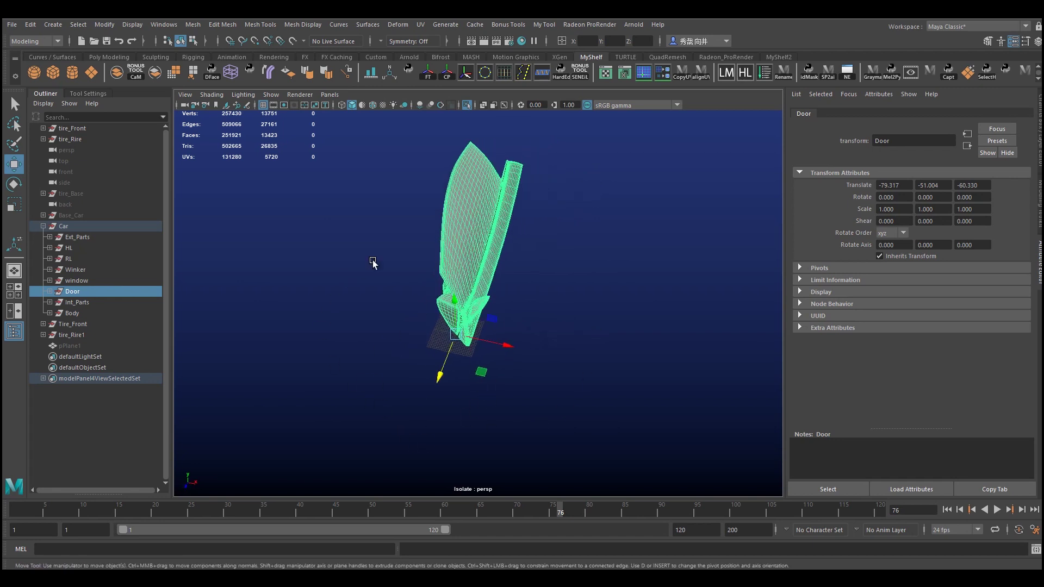
{"action": "middle_click_drag", "start_coordinate": [577, 263], "coordinate": [582, 280], "text": "alt"}
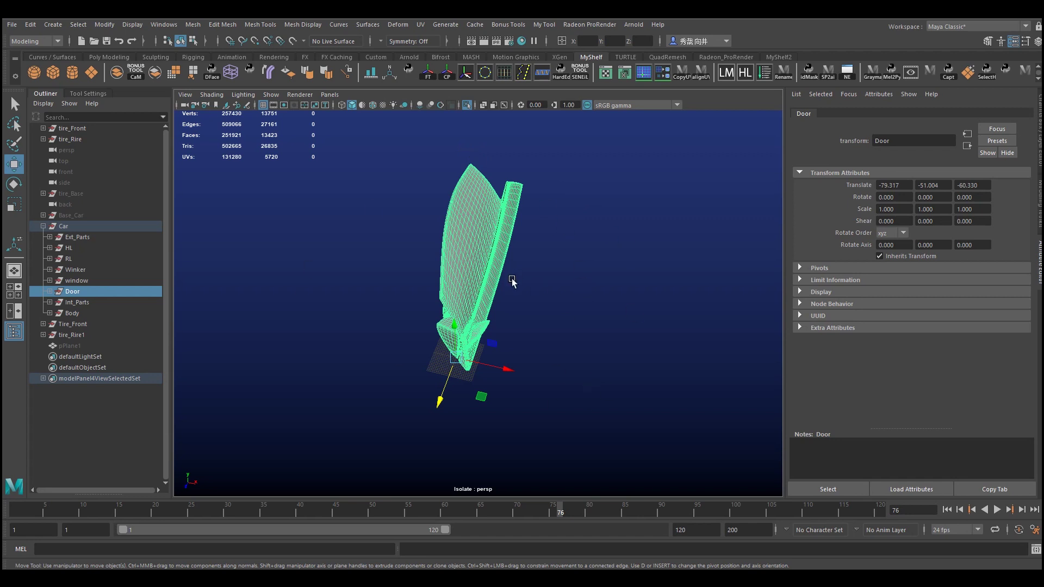
{"action": "left_click", "coordinate": [468, 106]}
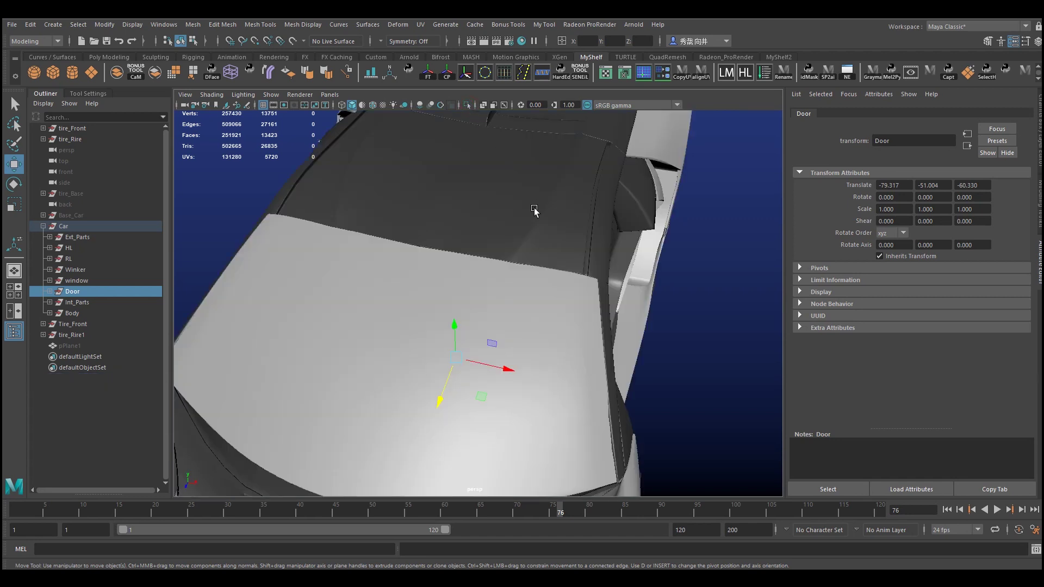
{"action": "scroll", "coordinate": [534, 211], "scroll_direction": "down", "scroll_amount": 5}
{"action": "mouse_move", "coordinate": [544, 237]}
{"action": "left_mouse_down", "text": "alt"}
{"action": "mouse_move", "coordinate": [549, 387]}
{"action": "mouse_move", "coordinate": [554, 347]}
{"action": "left_mouse_up", "text": "alt"}
{"action": "left_click", "coordinate": [402, 326]}
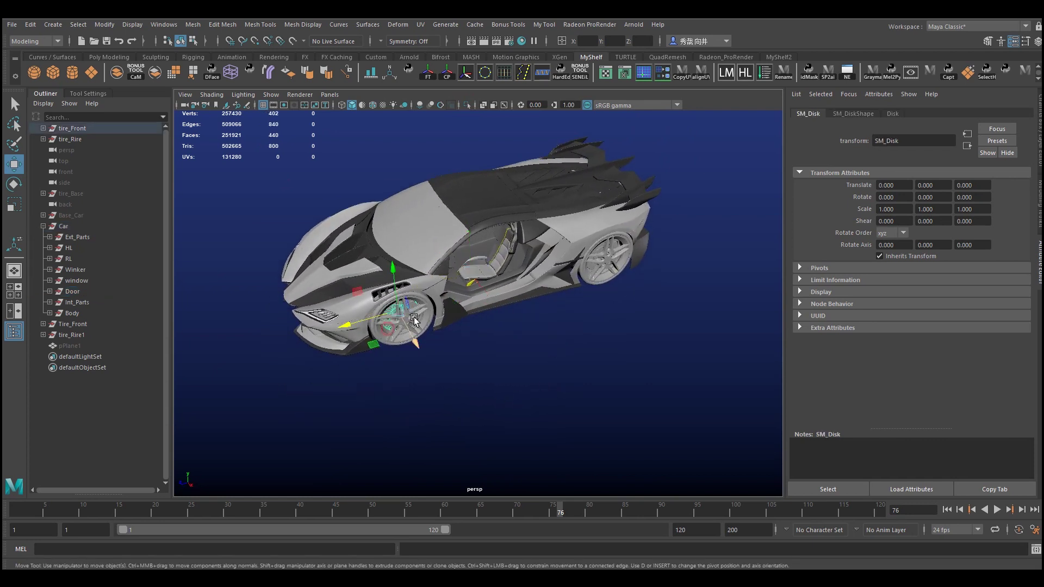
{"action": "left_click", "coordinate": [612, 264]}
{"action": "mouse_move", "coordinate": [643, 345]}
{"action": "left_mouse_down", "text": "alt"}
{"action": "mouse_move", "coordinate": [543, 368]}
{"action": "mouse_move", "coordinate": [552, 350]}
{"action": "mouse_move", "coordinate": [556, 365]}
{"action": "left_mouse_up", "text": "alt"}
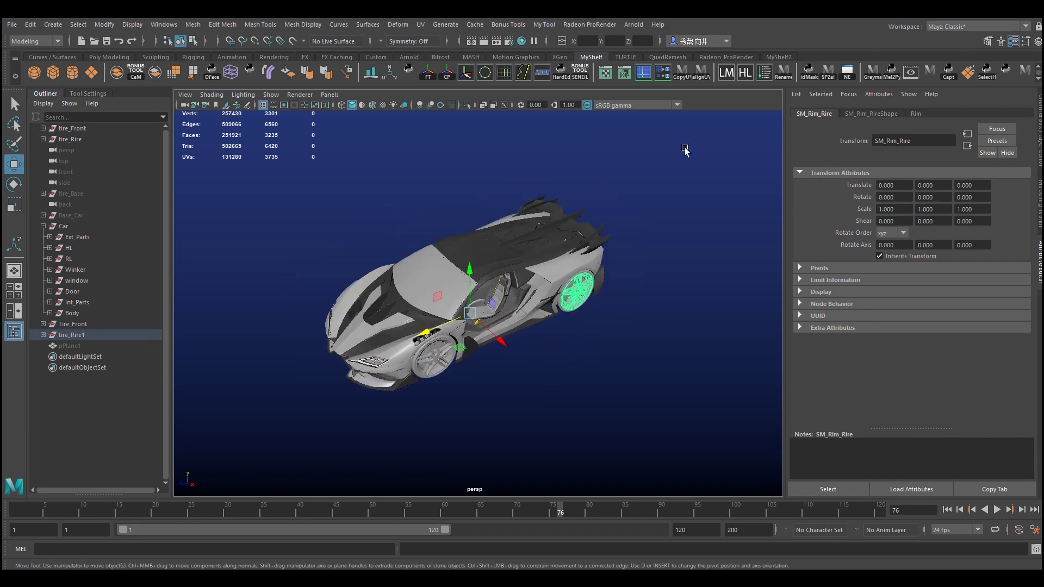
{"action": "left_click", "coordinate": [488, 242]}
{"action": "left_click_drag", "start_coordinate": [500, 393], "coordinate": [524, 387], "text": "alt"}
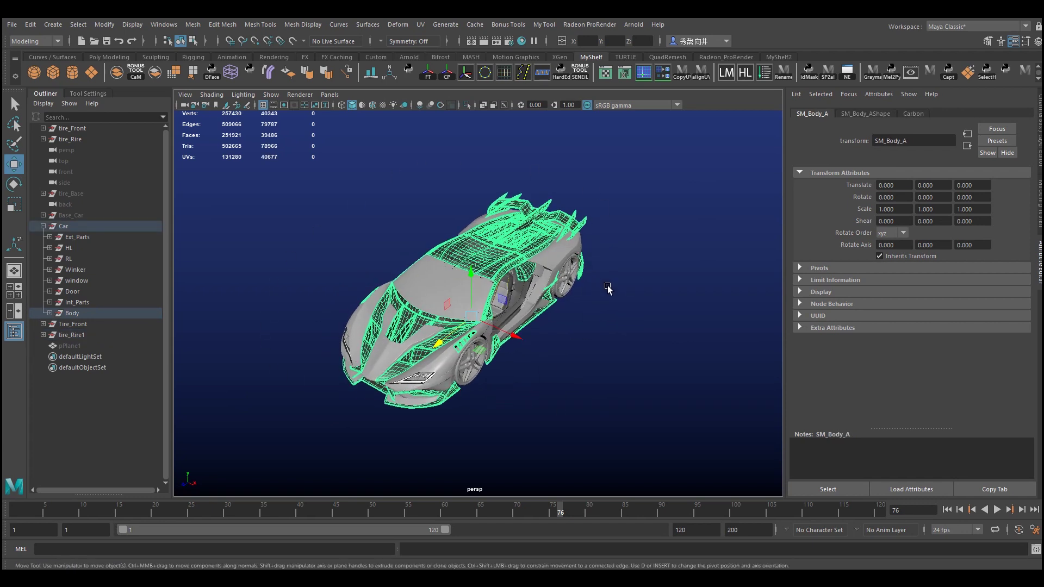
{"action": "left_click_drag", "start_coordinate": [608, 288], "coordinate": [581, 291], "text": "alt"}
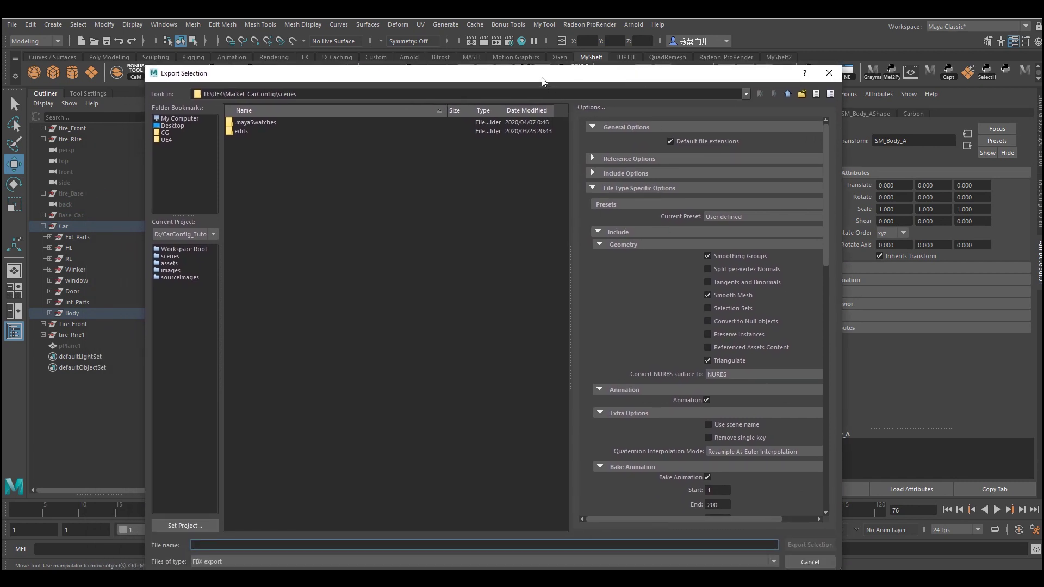
- Move the Export Selection window up and to the left
{"action": "left_click_drag", "start_coordinate": [541, 82], "coordinate": [526, 47]}
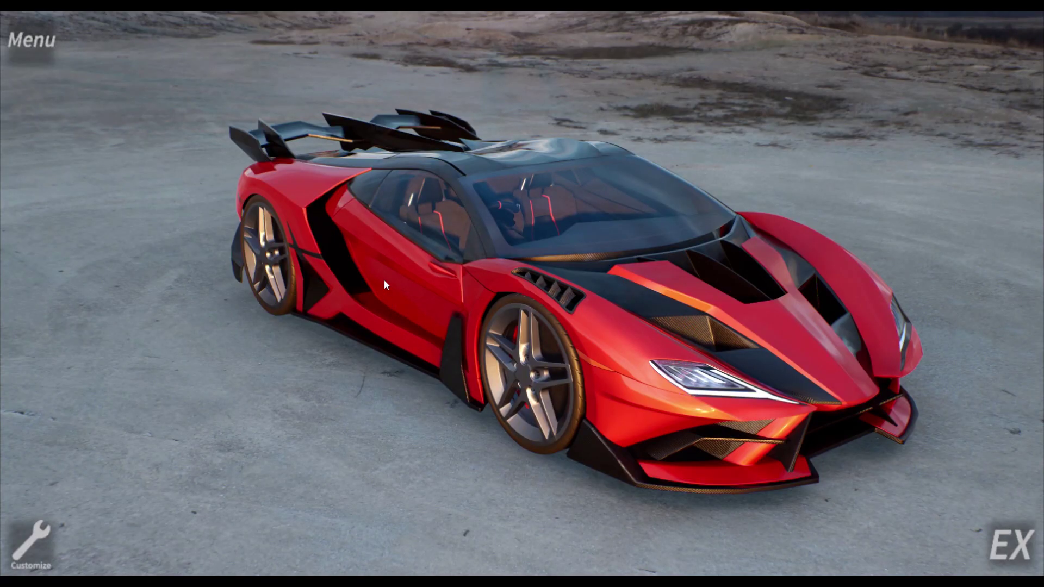
{"action": "left_click_drag", "start_coordinate": [670, 415], "coordinate": [489, 415]}
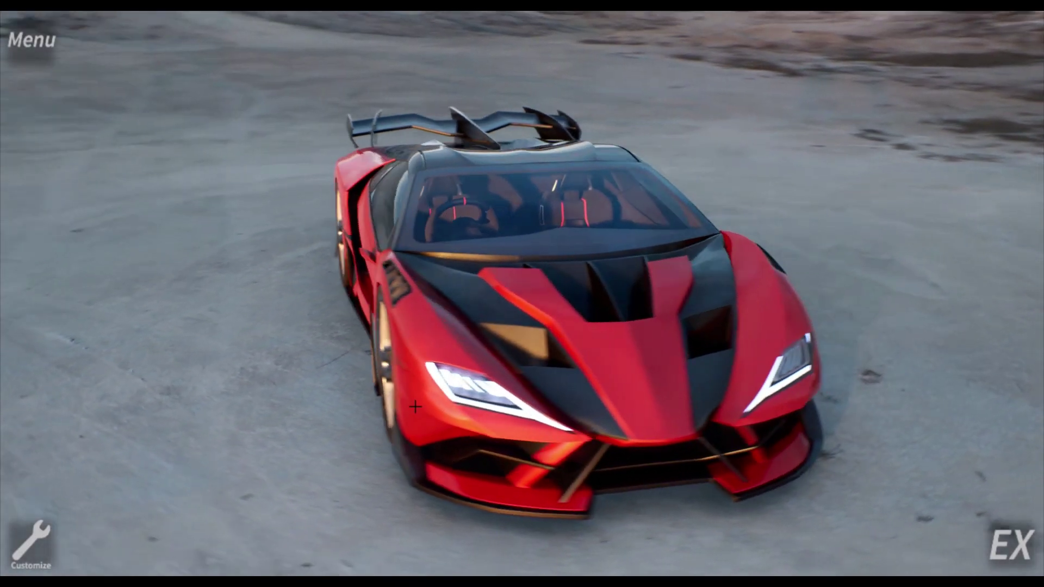
{"action": "scroll", "coordinate": [581, 359], "scroll_direction": "up", "scroll_amount": 8}
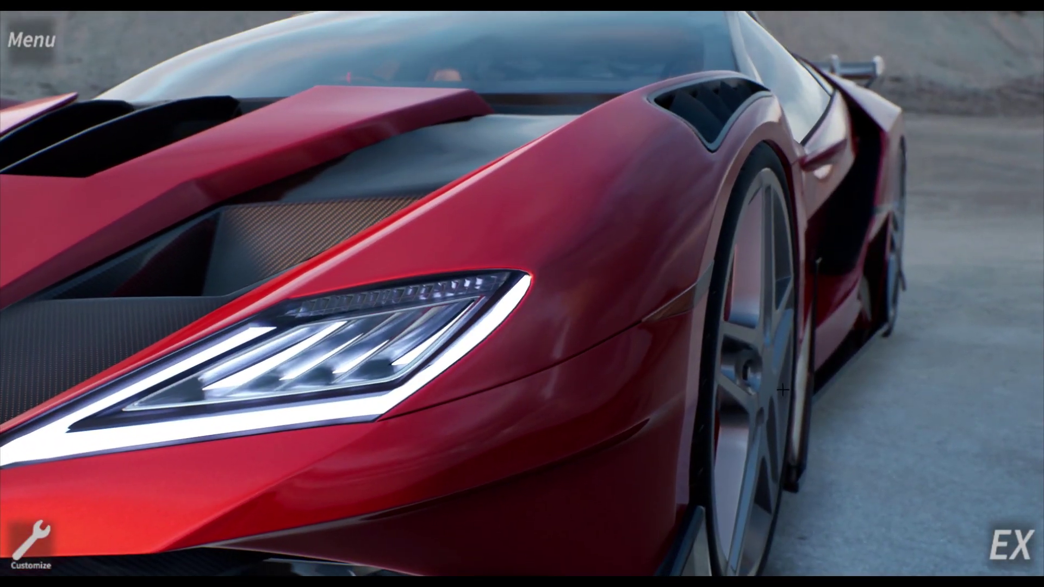
{"action": "mouse_move", "coordinate": [581, 359]}
{"action": "left_mouse_down"}
{"action": "mouse_move", "coordinate": [710, 392]}
{"action": "mouse_move", "coordinate": [489, 381]}
{"action": "left_mouse_up"}
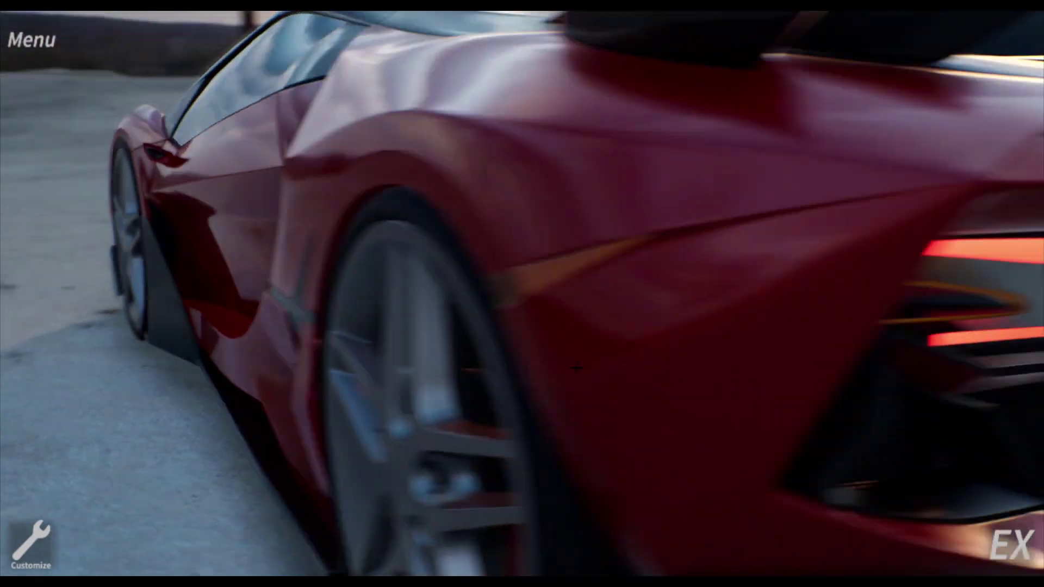